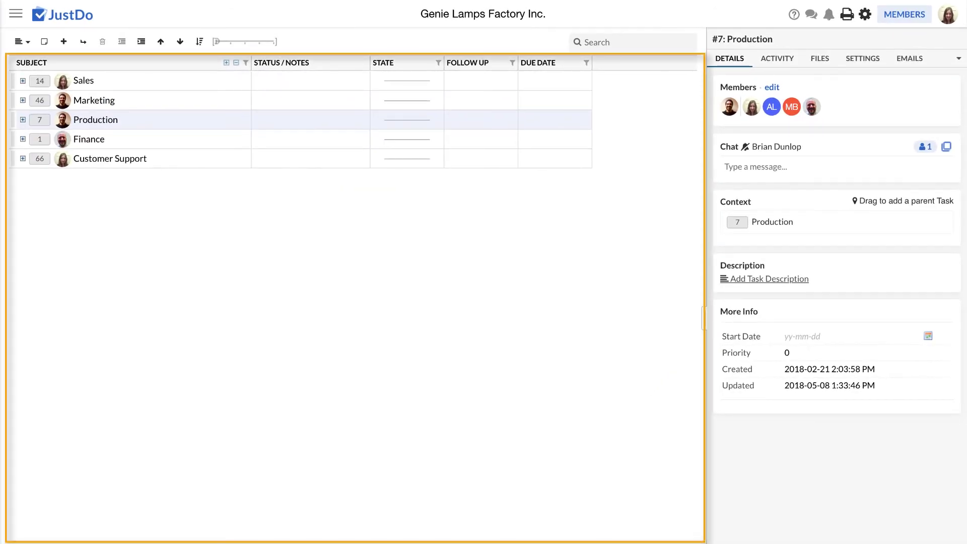
pyautogui.click(23, 120)
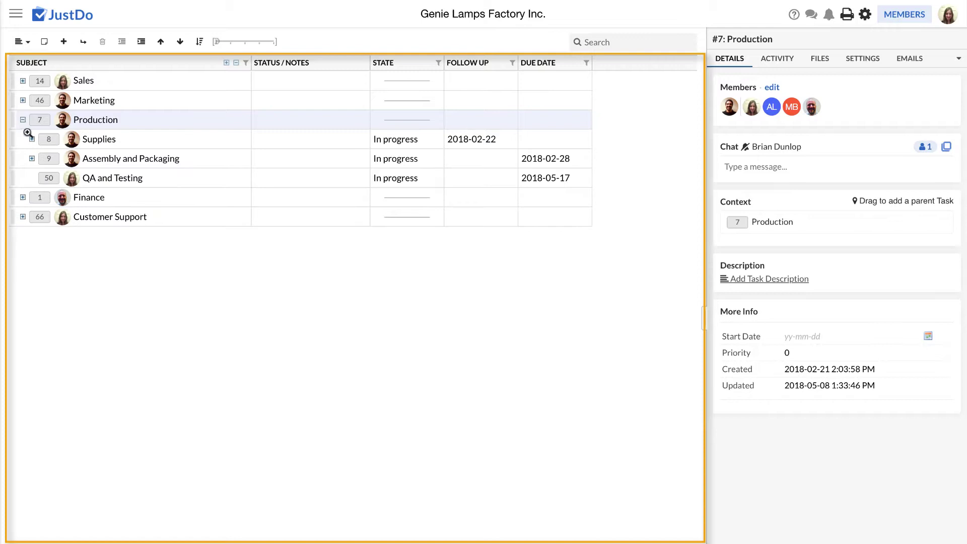
pyautogui.click(32, 139)
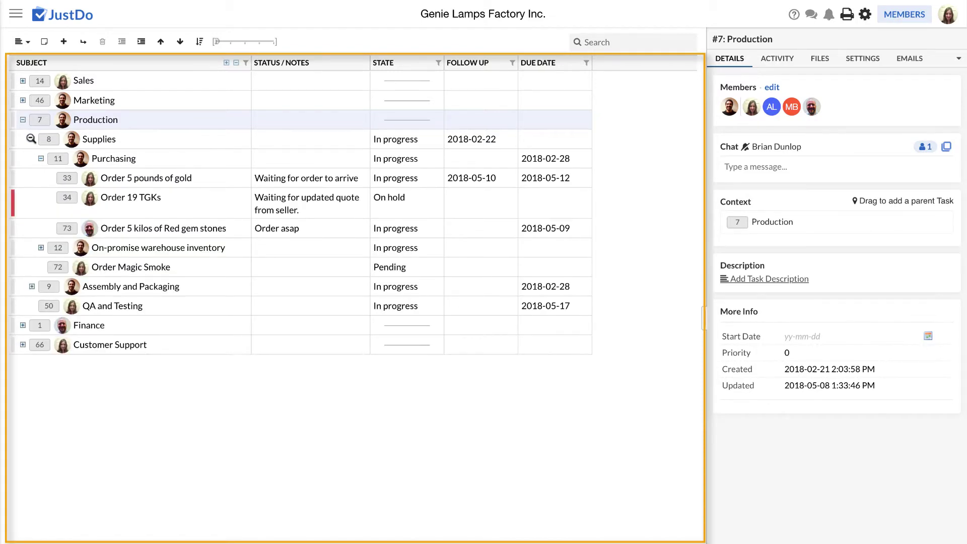
pyautogui.click(31, 139)
pyautogui.click(23, 120)
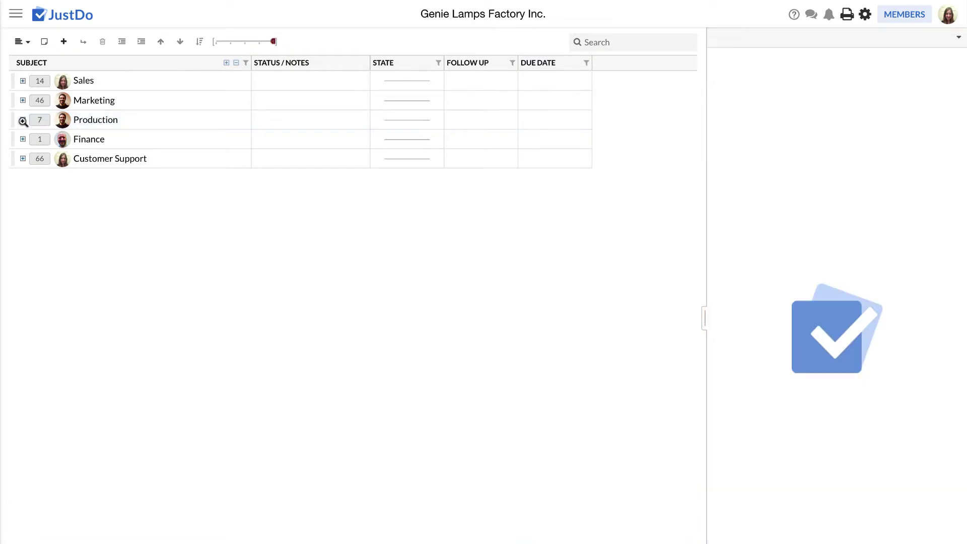
pyautogui.click(22, 120)
pyautogui.click(32, 139)
pyautogui.click(41, 159)
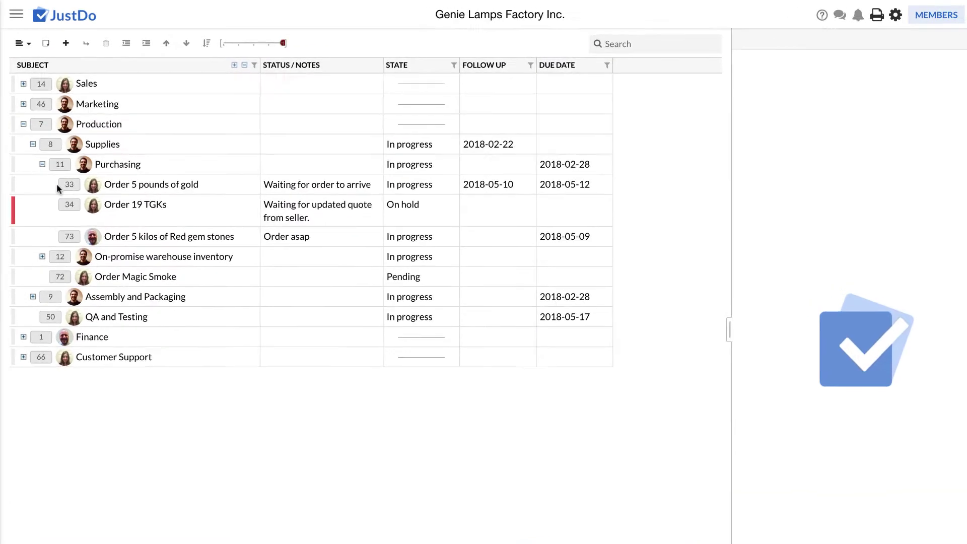
pyautogui.click(67, 185)
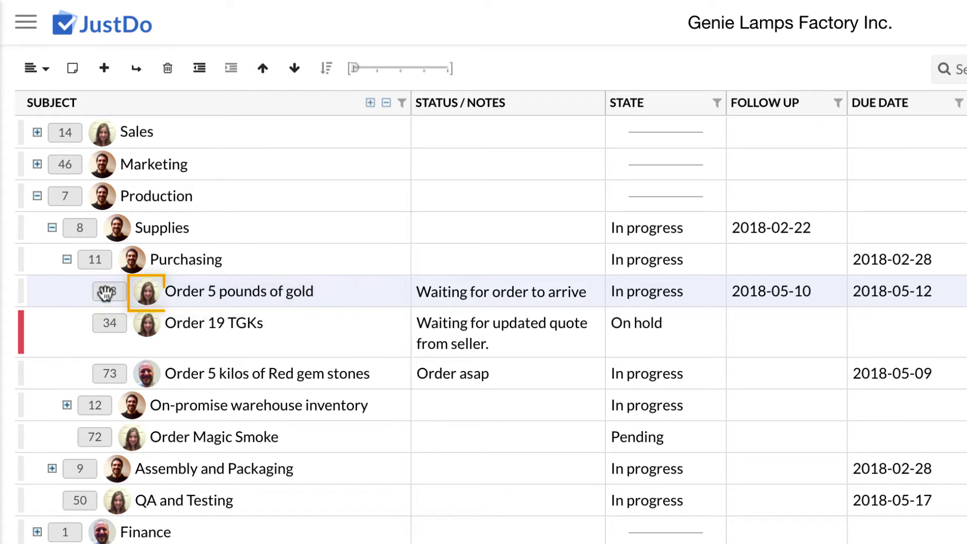
pyautogui.moveTo(148, 304)
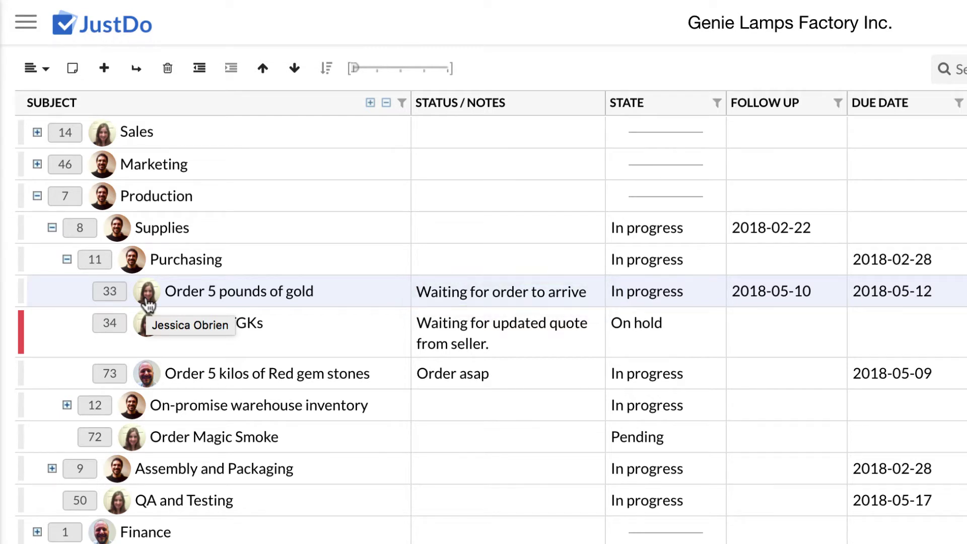
pyautogui.click(38, 197)
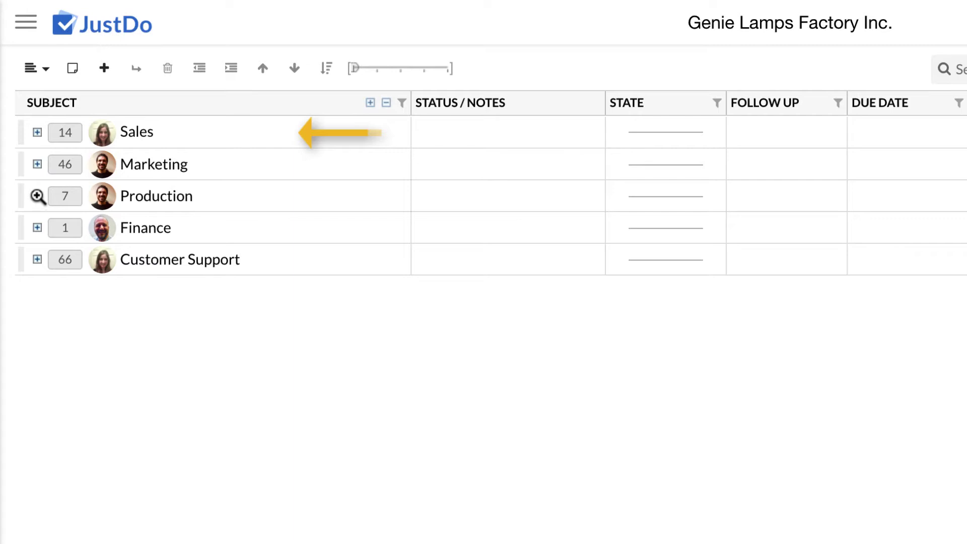
# Expand Sales, Asia, China and DragonFly, LTD to reveal Process Order: GLF4532s
pyautogui.click(37, 133)
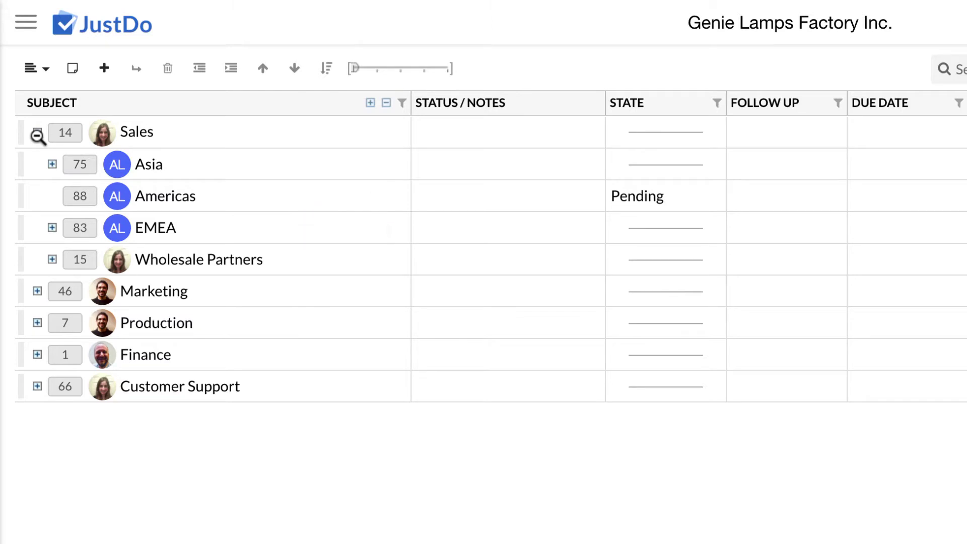
pyautogui.click(50, 164)
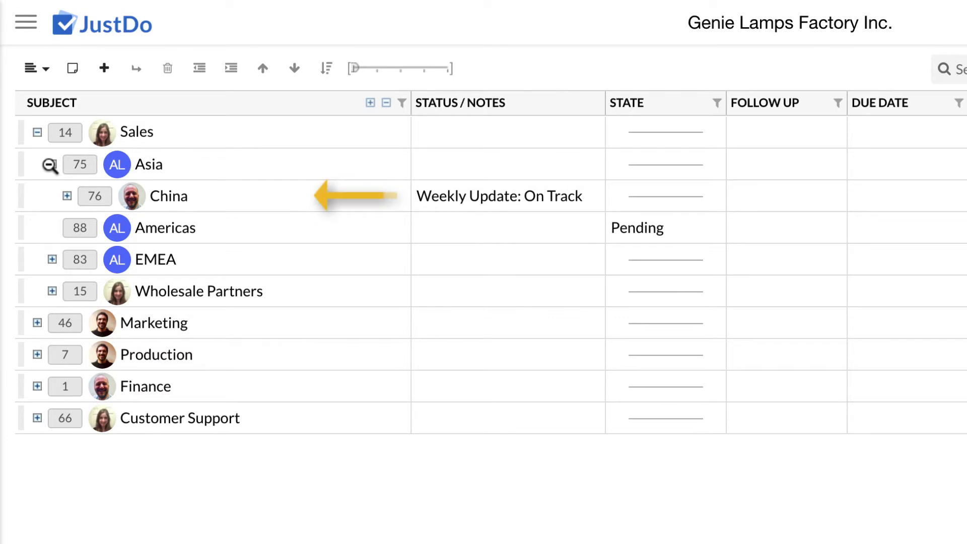
pyautogui.click(67, 196)
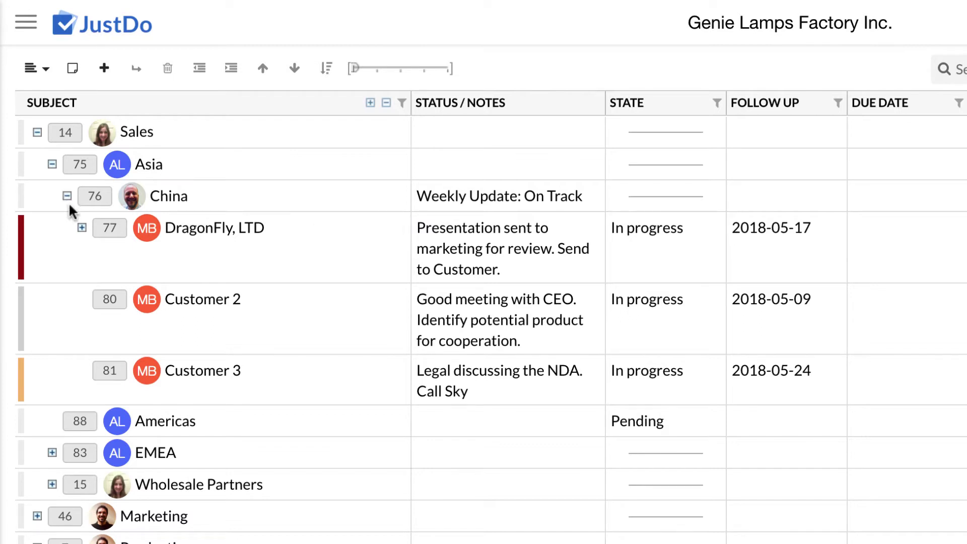
pyautogui.click(82, 228)
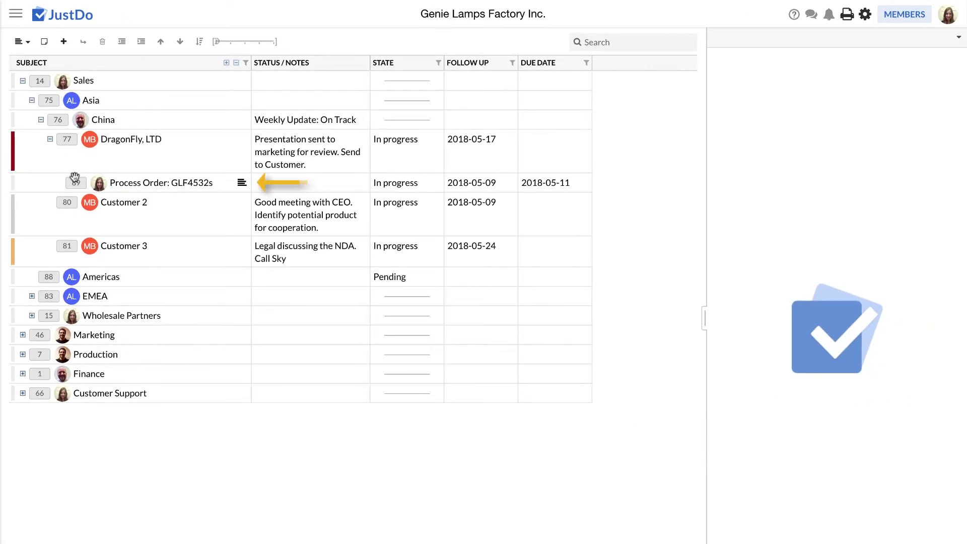
# View Process Order: GLF4532s details, then collapse DragonFly, LTD, China, Asia and Sales
pyautogui.click(39, 184)
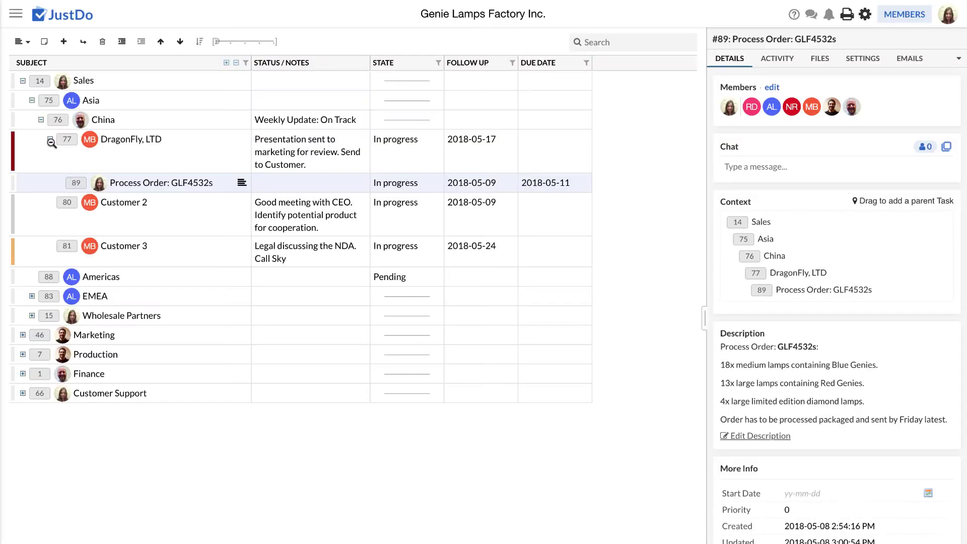
pyautogui.click(52, 141)
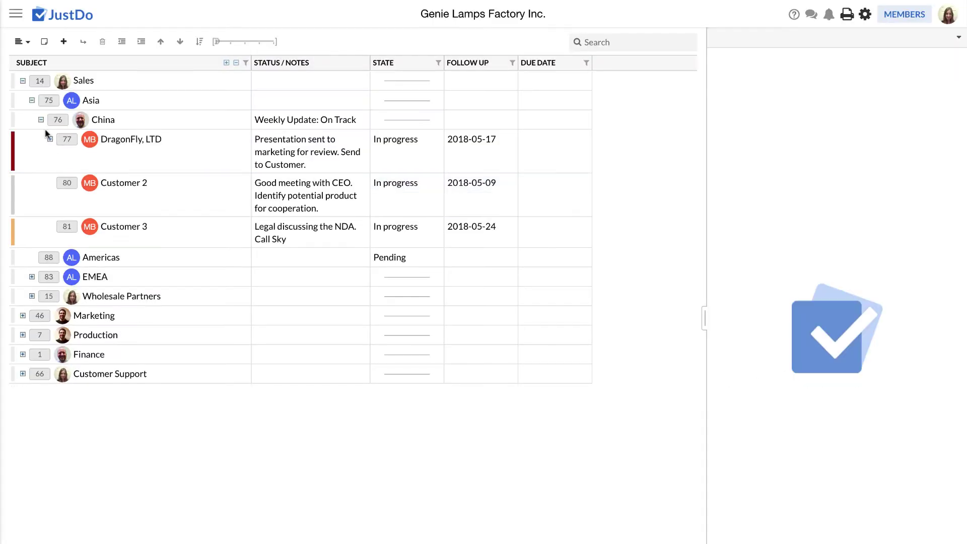
pyautogui.click(42, 119)
pyautogui.click(32, 101)
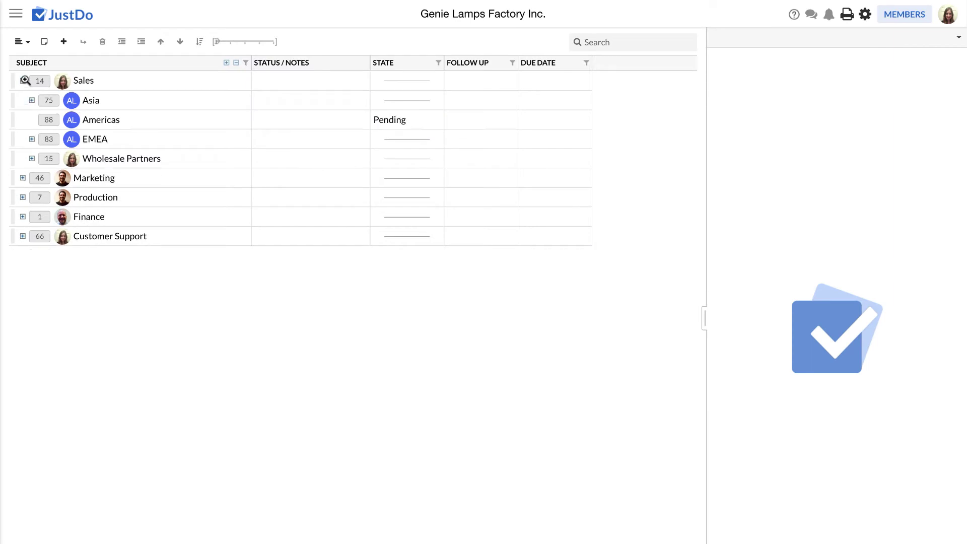
pyautogui.click(23, 80)
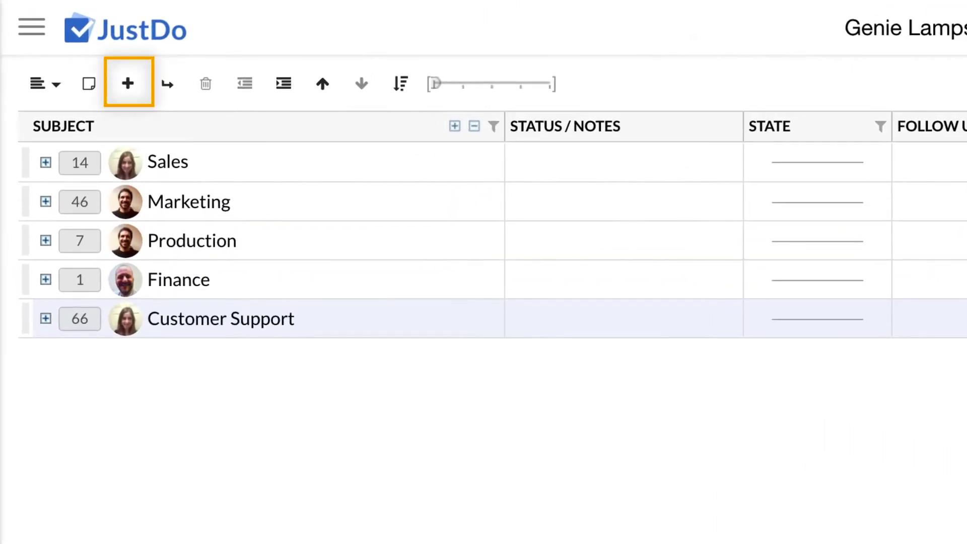
# Add a new top-level task named Design below Customer Support
pyautogui.click(129, 91)
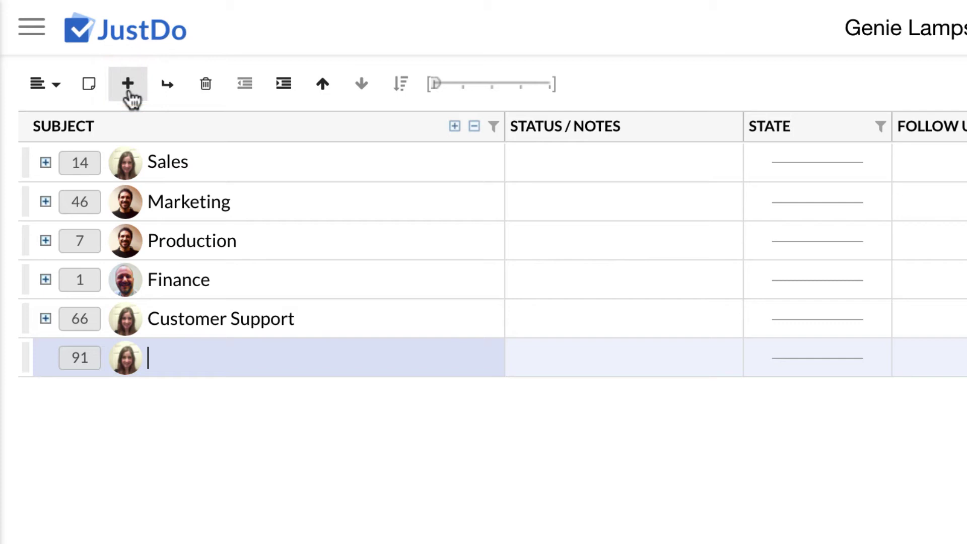
pyautogui.write('Design')
pyautogui.press('Return')
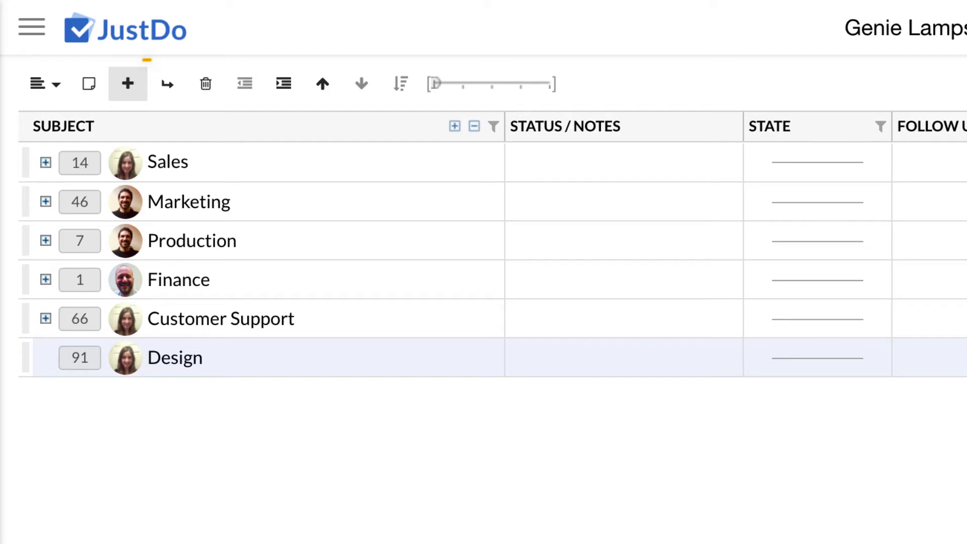
# Add the child task 'Wider spout for faster Genie release' under Design
pyautogui.click(168, 85)
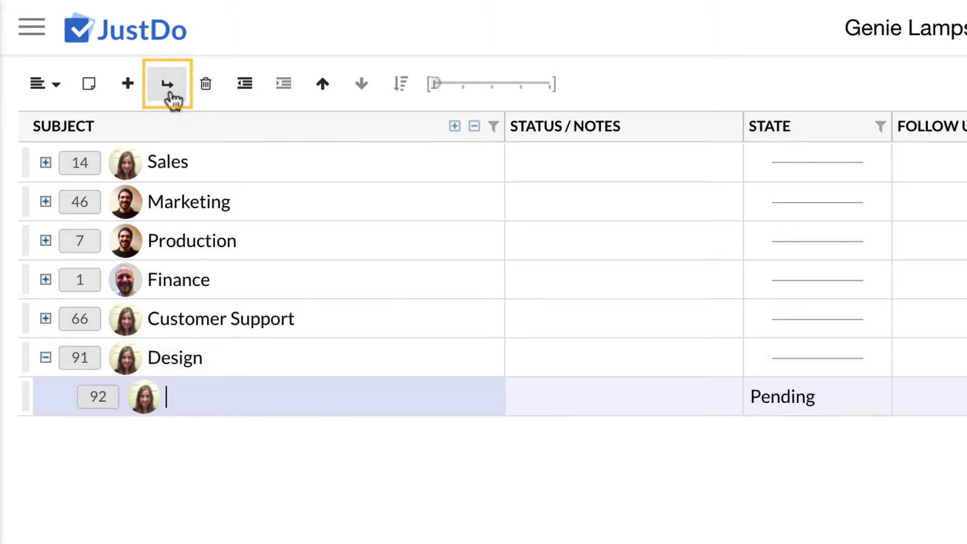
pyautogui.write('Wider spout for faster Ge')
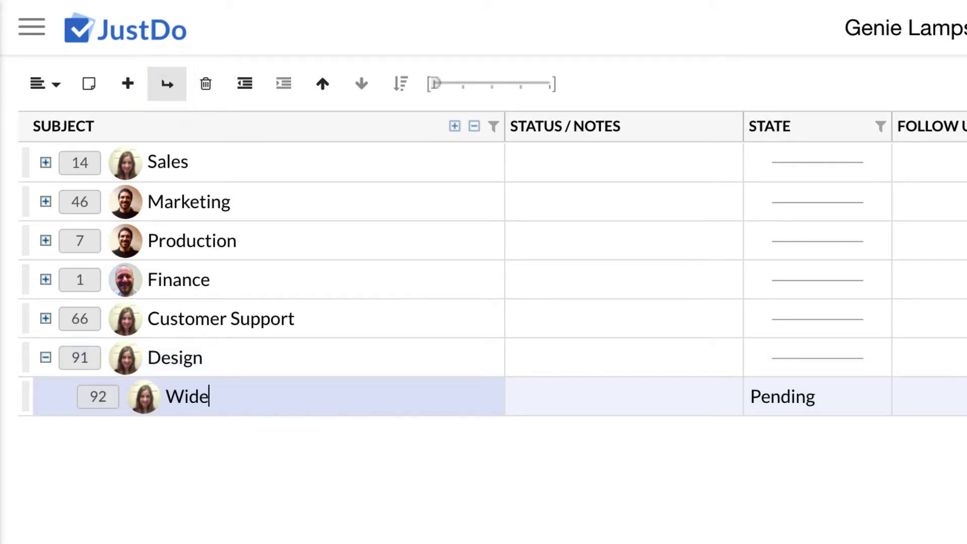
pyautogui.write('nie release')
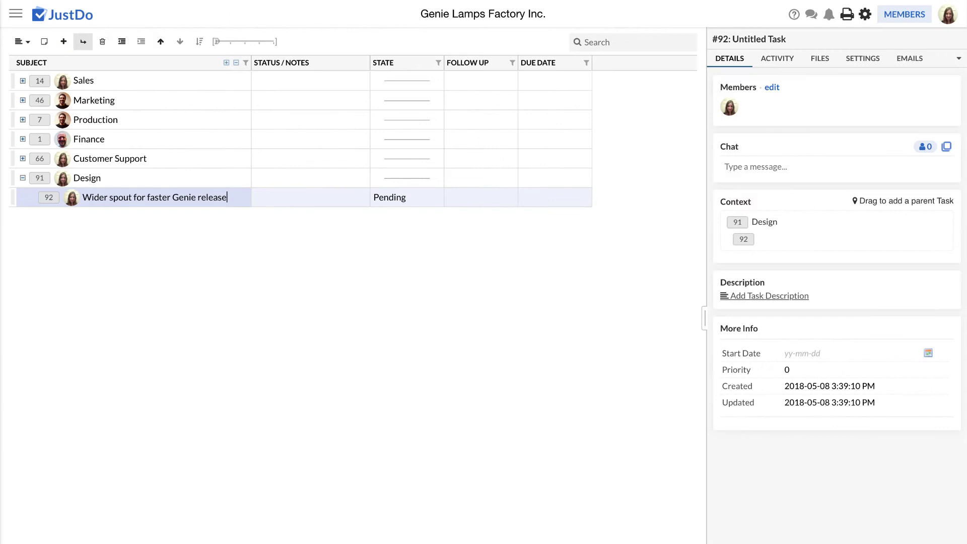
pyautogui.press('Return')
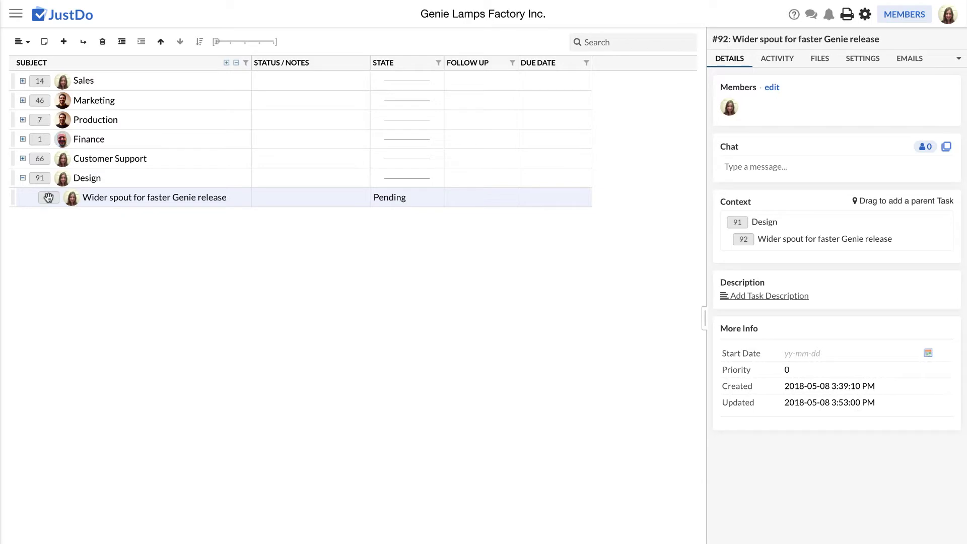
# Drag task 92 under Production, then move and outdent it to top level above Design
pyautogui.moveTo(48, 197); pyautogui.dragTo(41, 134)
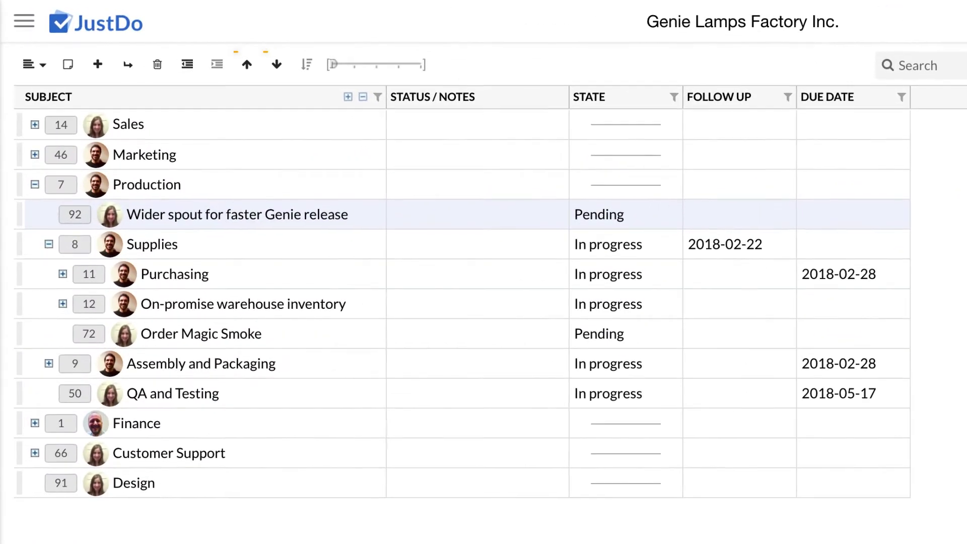
pyautogui.hotkey('alt', 'Down')
pyautogui.hotkey('alt', 'Down')
pyautogui.hotkey('alt', 'Down')
pyautogui.hotkey('alt', 'Down')
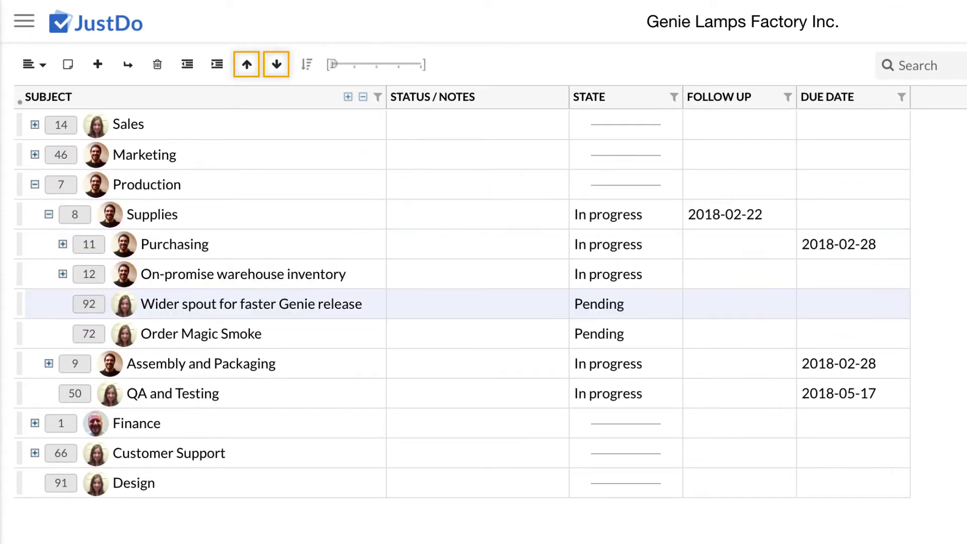
pyautogui.hotkey('alt', 'Left')
pyautogui.hotkey('alt', 'Down')
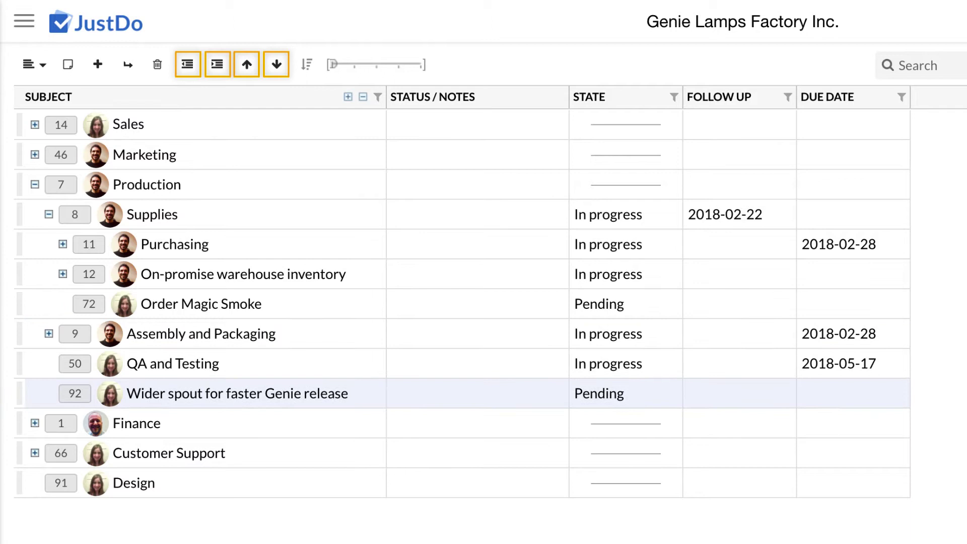
pyautogui.hotkey('shift', 'Tab')
pyautogui.hotkey('alt', 'Down')
pyautogui.hotkey('alt', 'Down')
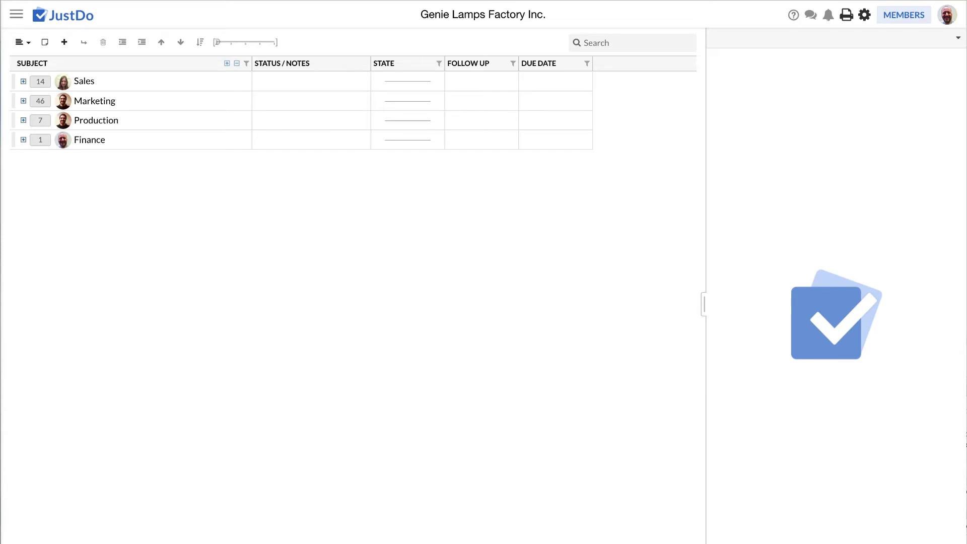
# Expand Sales and transfer the China task's ownership to a searched-for team member
pyautogui.click(22, 80)
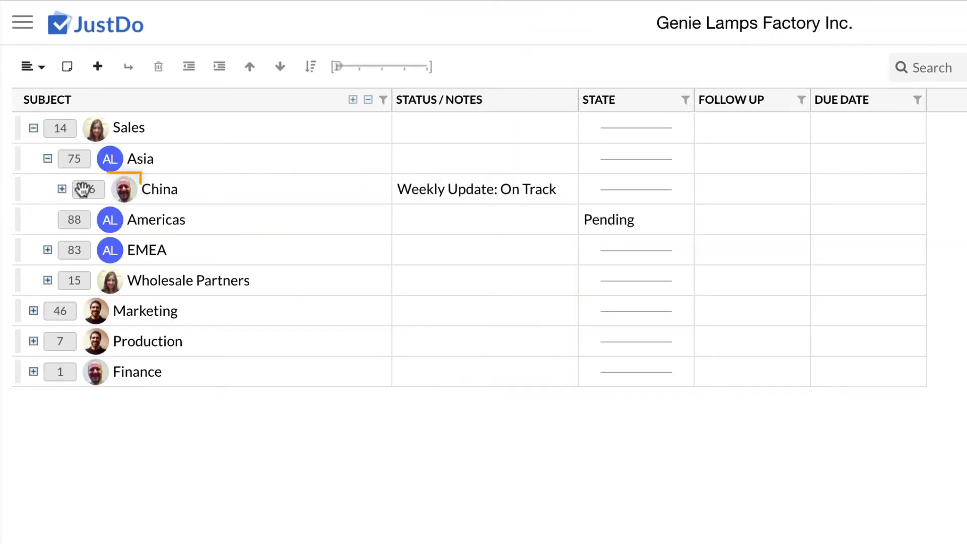
pyautogui.click(123, 191)
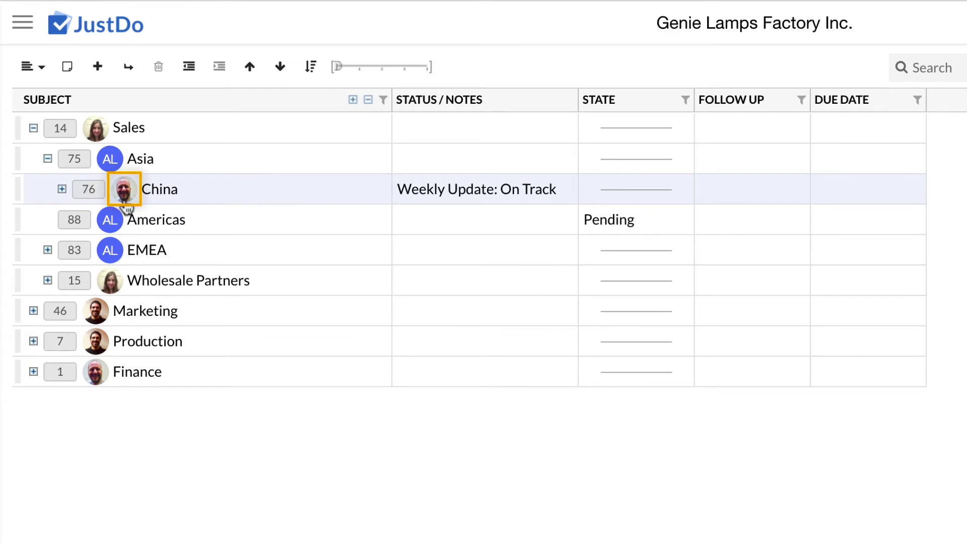
pyautogui.click(125, 202)
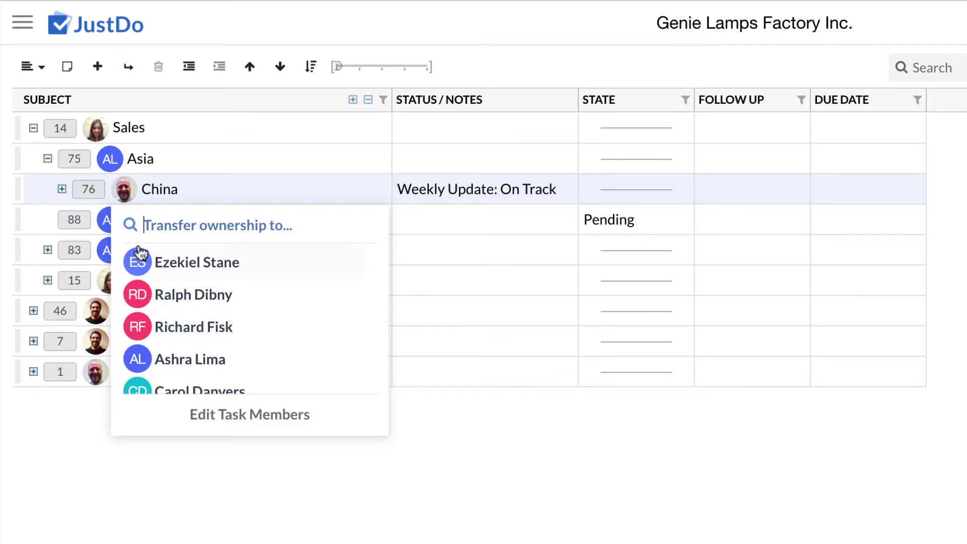
pyautogui.scroll(-5, 136, 252)
pyautogui.scroll(5, 140, 250)
pyautogui.write('Brian')
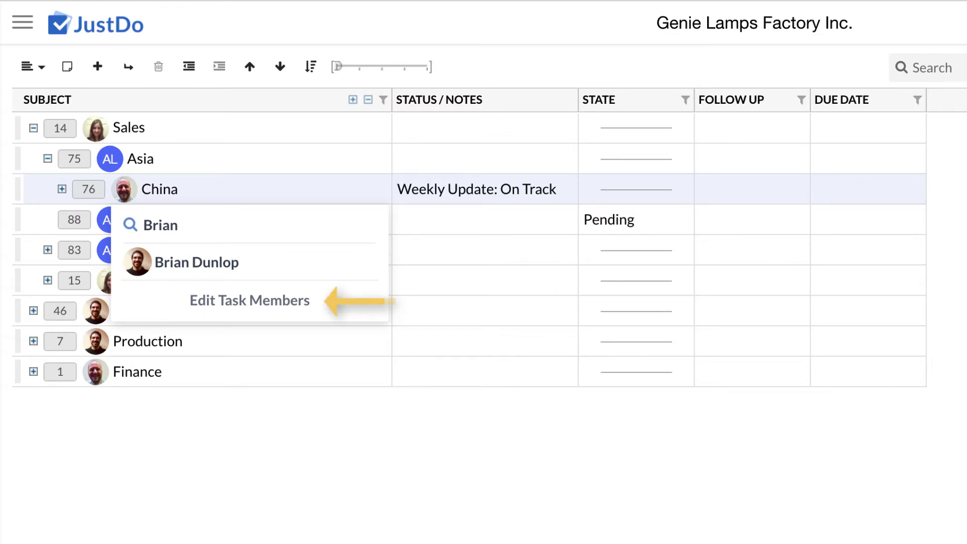
pyautogui.click(208, 263)
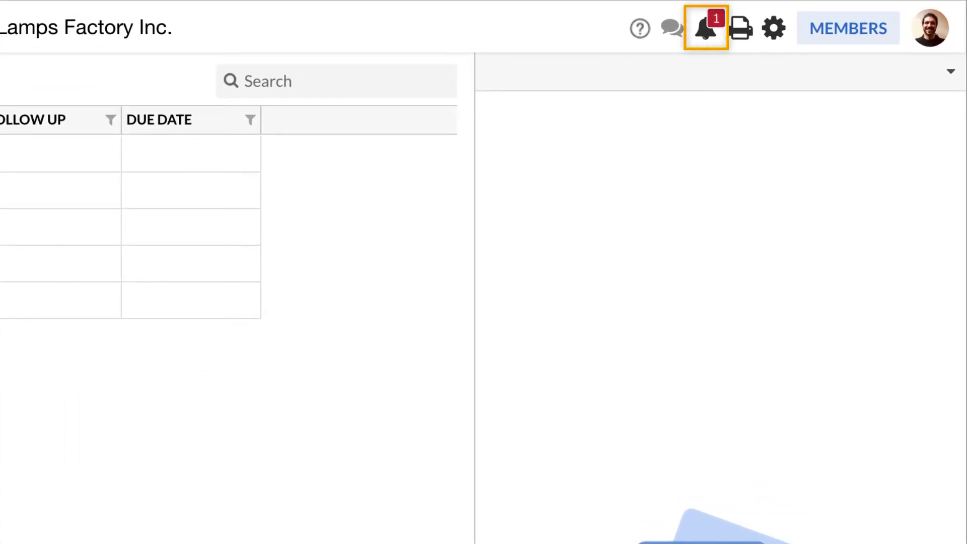
# Accept the ownership transfer request for task #76 China from Required Actions
pyautogui.click(707, 31)
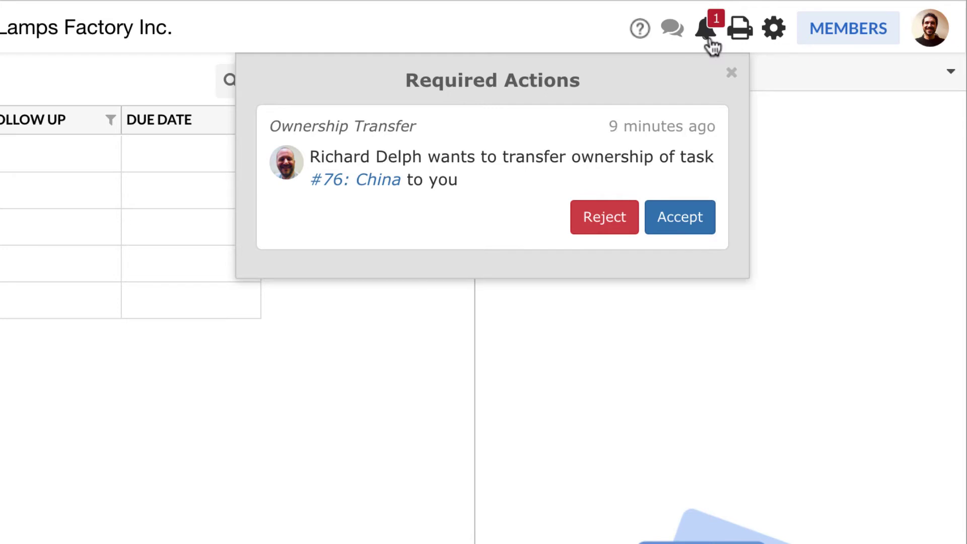
pyautogui.click(705, 229)
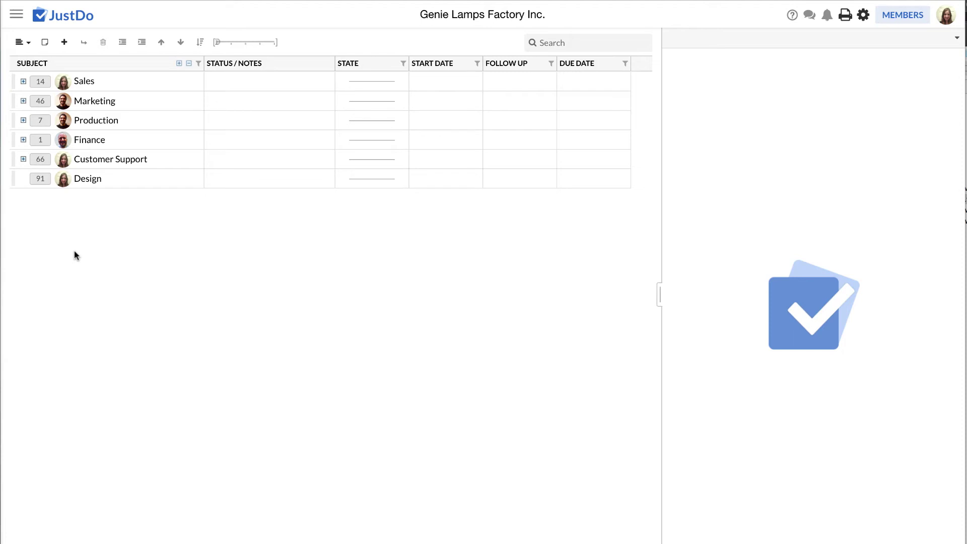
# Expand Sales and bring up the details panel of Wholesale Partners task #15
pyautogui.click(23, 81)
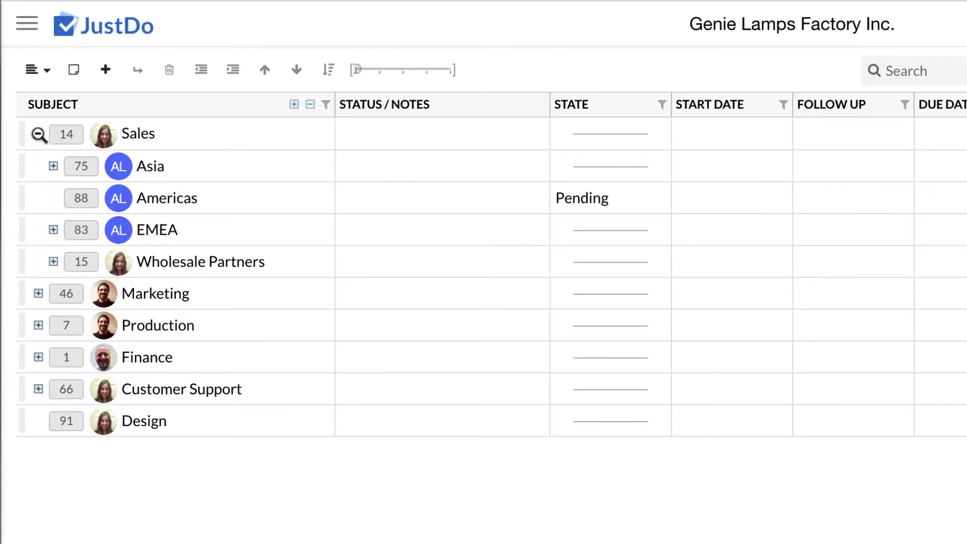
pyautogui.click(119, 264)
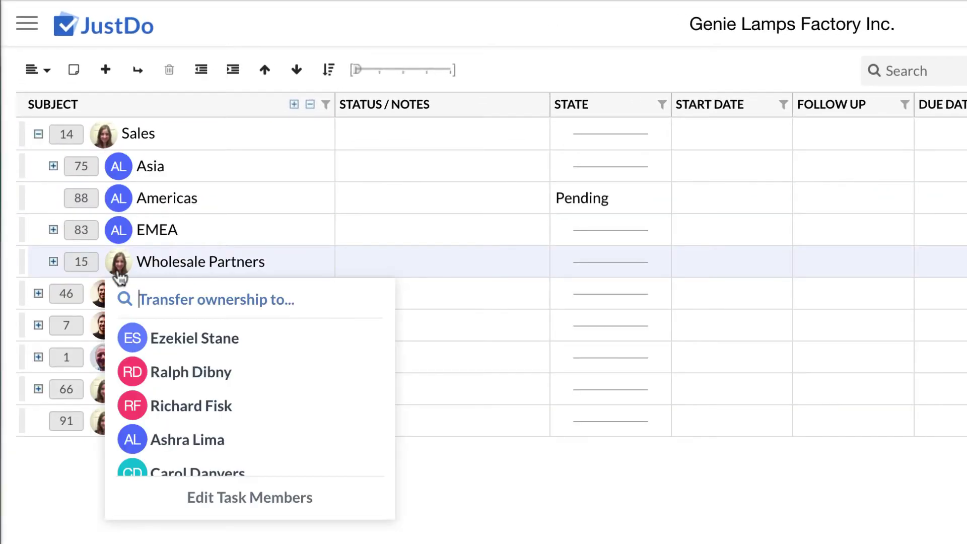
pyautogui.scroll(-5, 322, 395)
pyautogui.scroll(10, 324, 395)
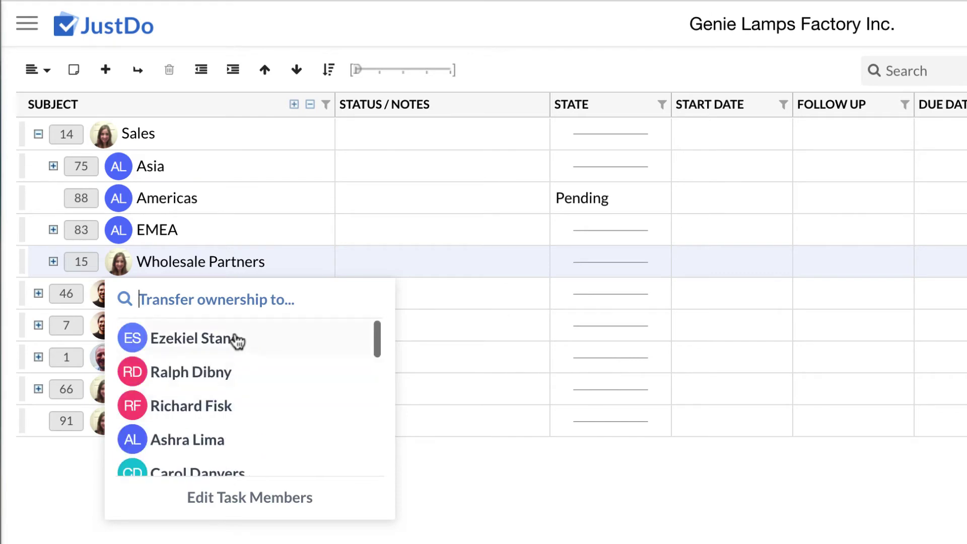
pyautogui.click(86, 261)
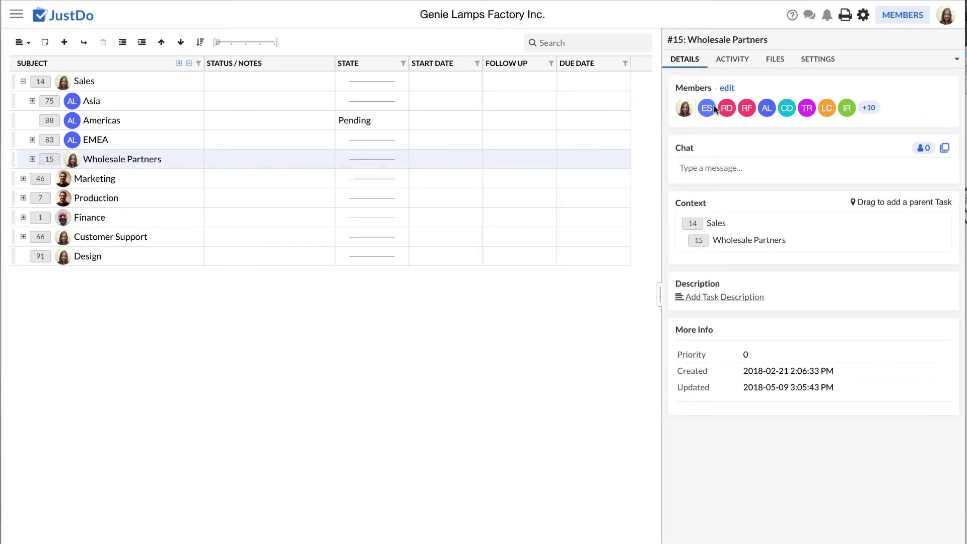
# Remove the first three listed members from Wholesale Partners and save
pyautogui.click(725, 89)
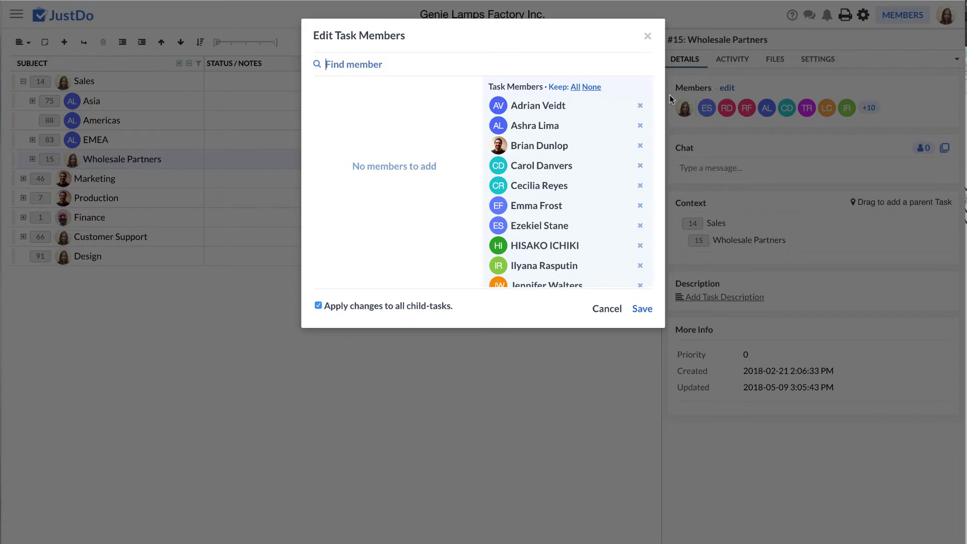
pyautogui.click(640, 105)
pyautogui.click(640, 125)
pyautogui.click(640, 146)
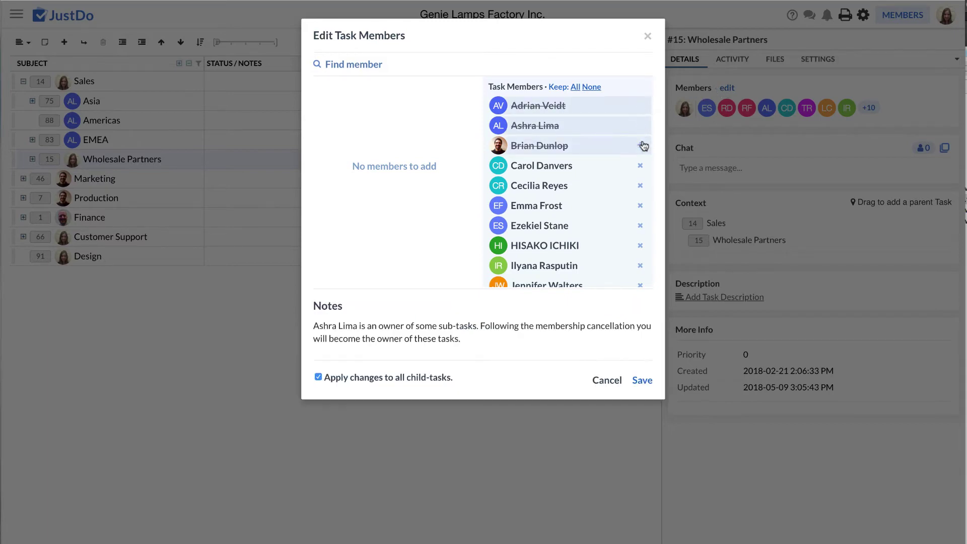
pyautogui.click(641, 381)
# Create a child task named 'New Task' under Sales
pyautogui.click(39, 82)
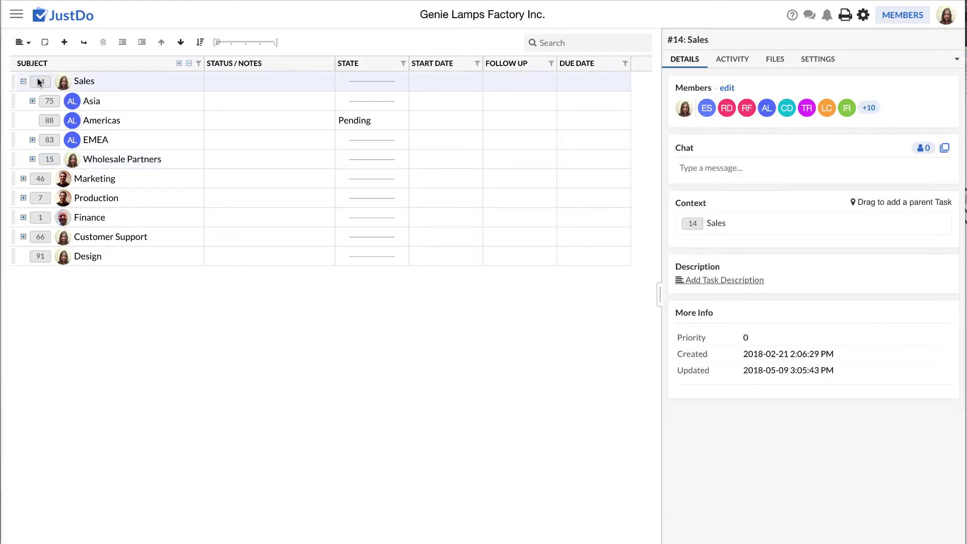
pyautogui.click(84, 42)
pyautogui.write('New Task')
pyautogui.press('Return')
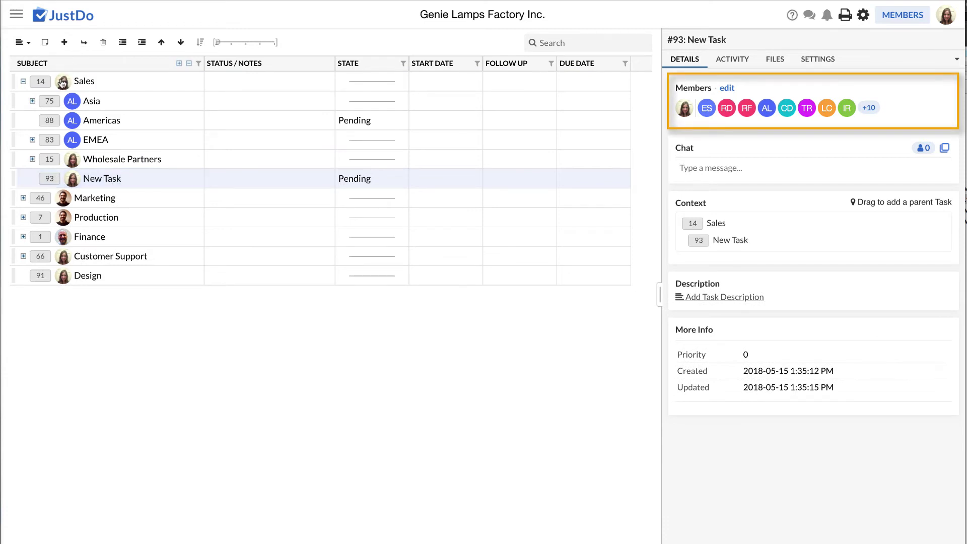
# Add a member to New Task and save its member list
pyautogui.click(41, 81)
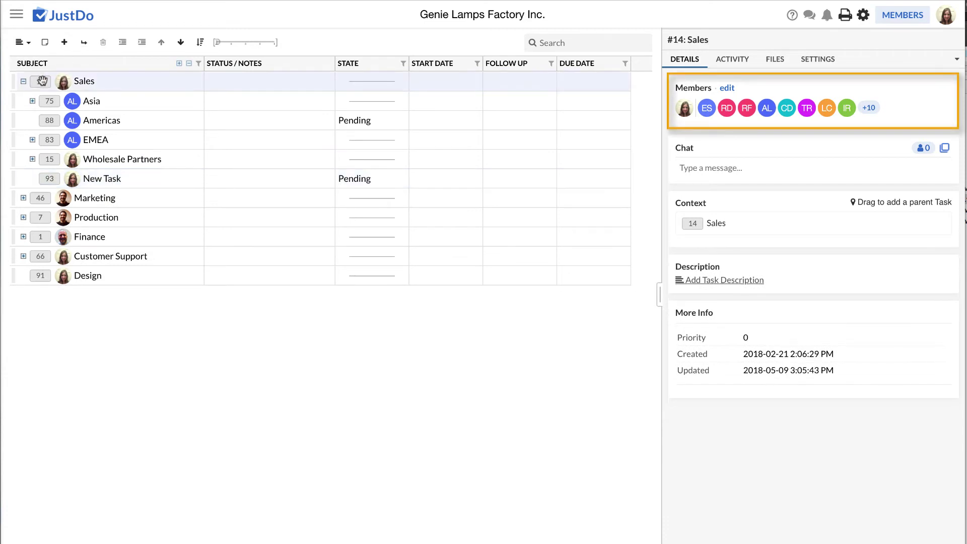
pyautogui.click(50, 178)
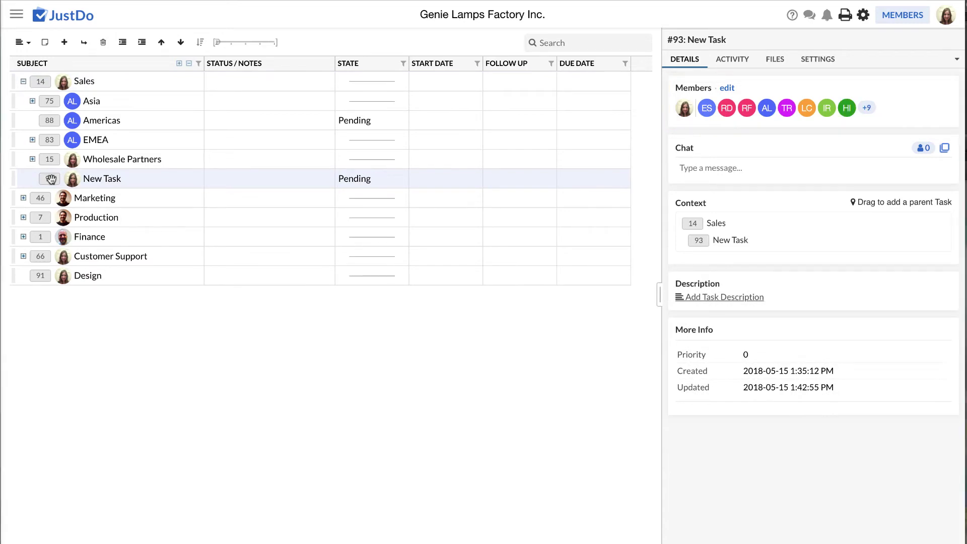
pyautogui.click(161, 325)
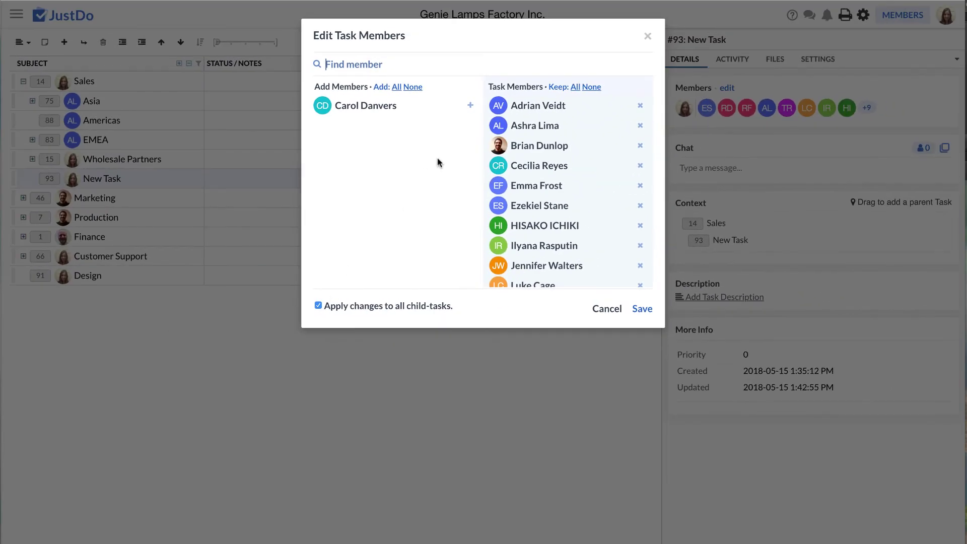
pyautogui.click(637, 310)
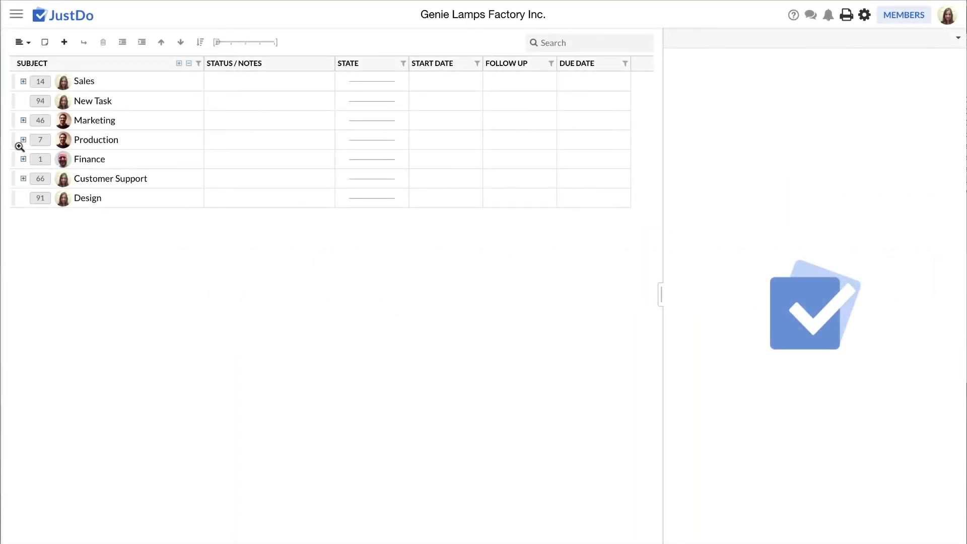
# Expand Production and set Order Magic Smoke's status note to 'New supplier has been agreed'
pyautogui.click(23, 139)
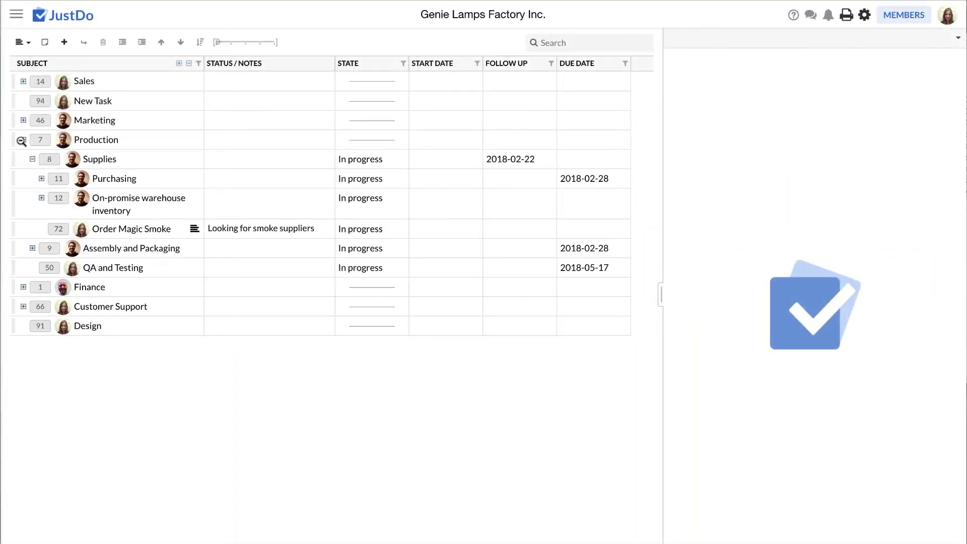
pyautogui.click(55, 229)
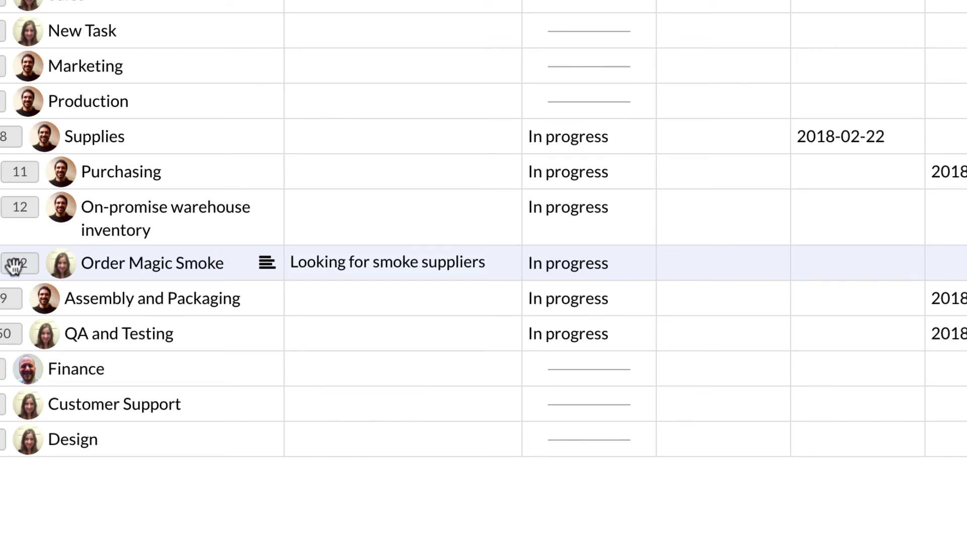
pyautogui.write('New supplier has been')
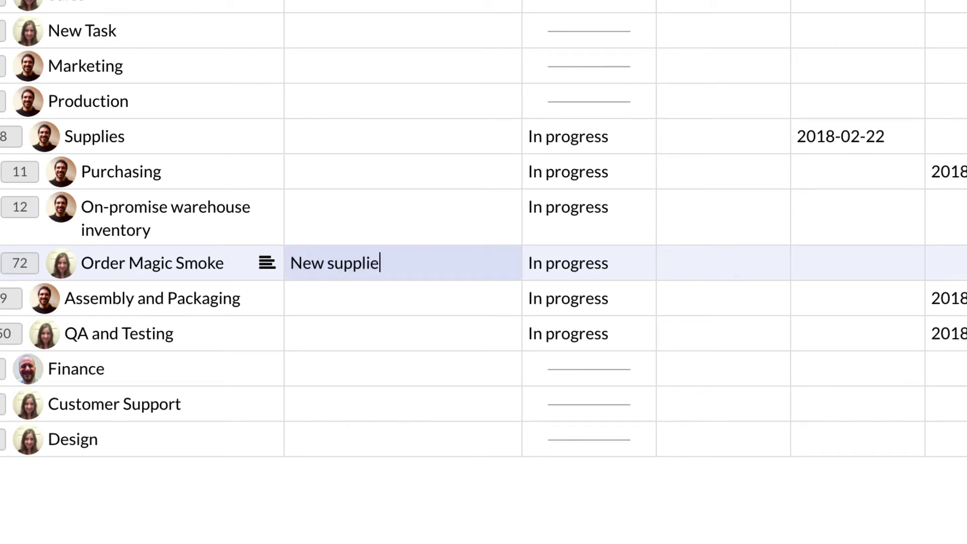
pyautogui.write(' agreed')
pyautogui.press('Return')
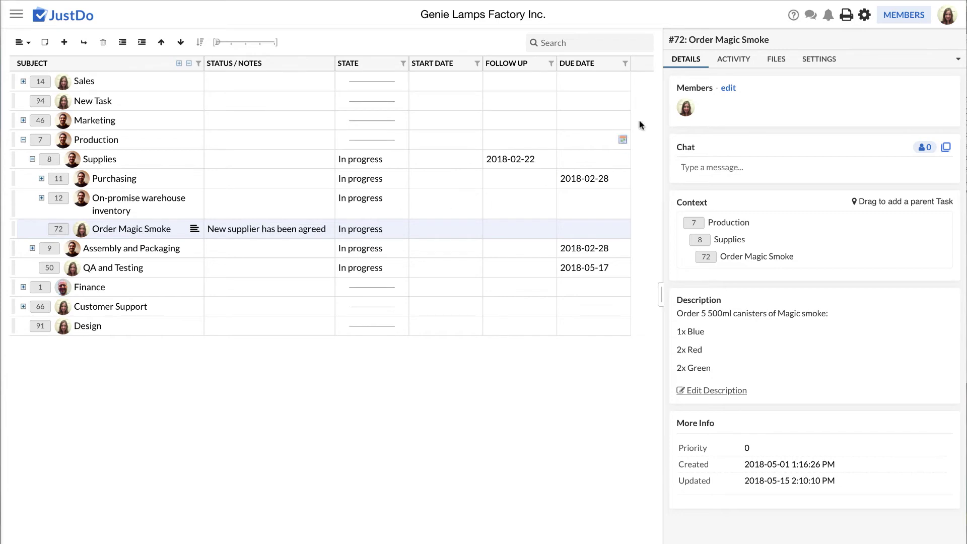
# Show the Activity history of task #72 Order Magic Smoke in its side panel
pyautogui.click(727, 64)
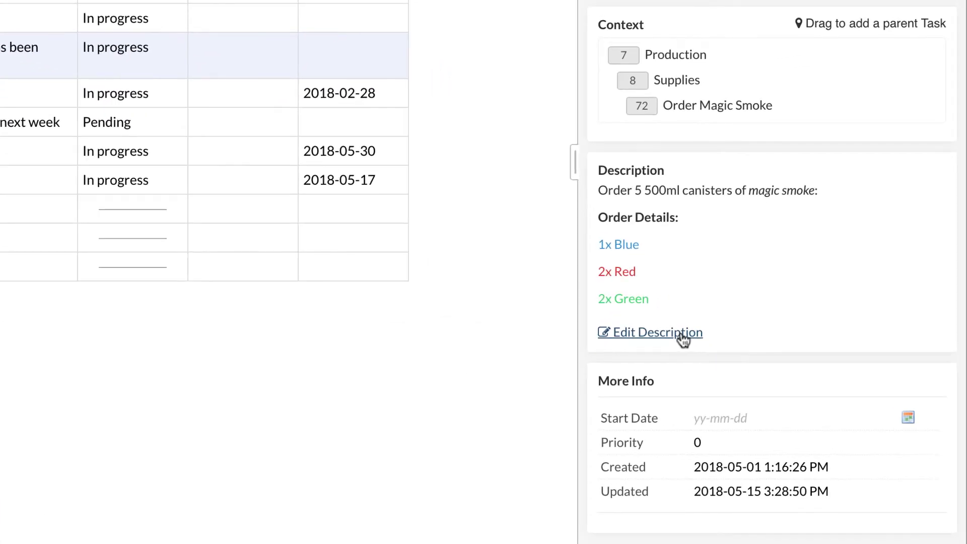
# Rewrite task #72's description with a bold Order Details heading and Blue, Red, Green quantity lines
pyautogui.click(684, 340)
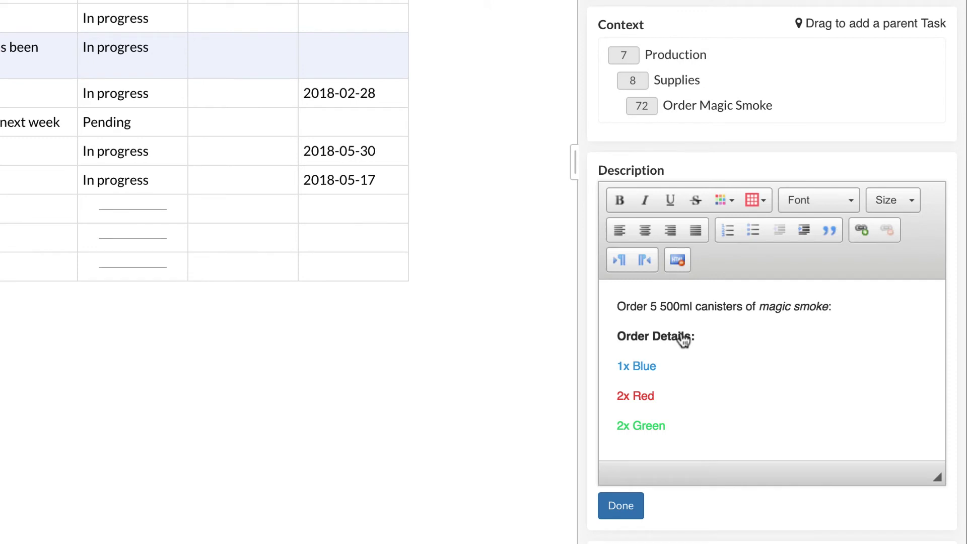
pyautogui.click(621, 509)
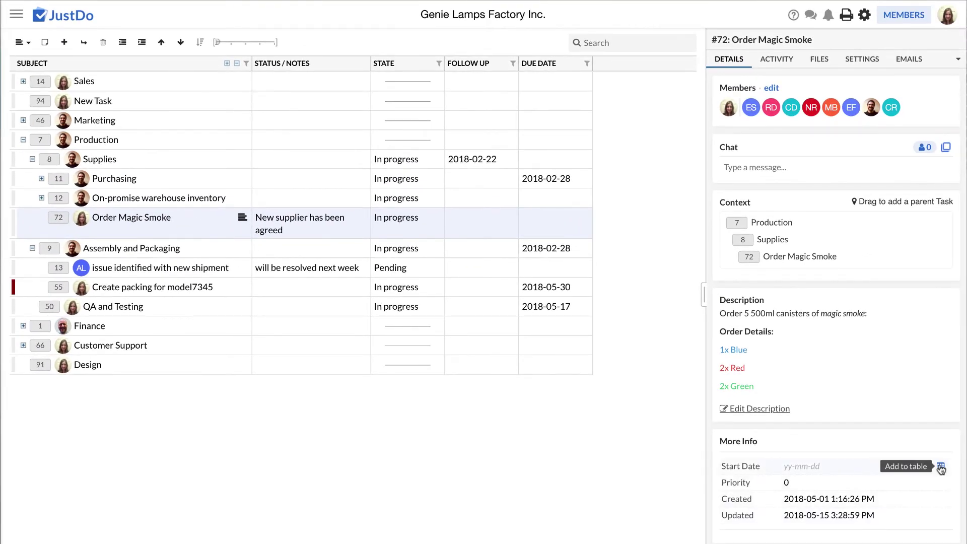
# Add the Start Date column next to STATE, then hide it from the grid
pyautogui.click(940, 467)
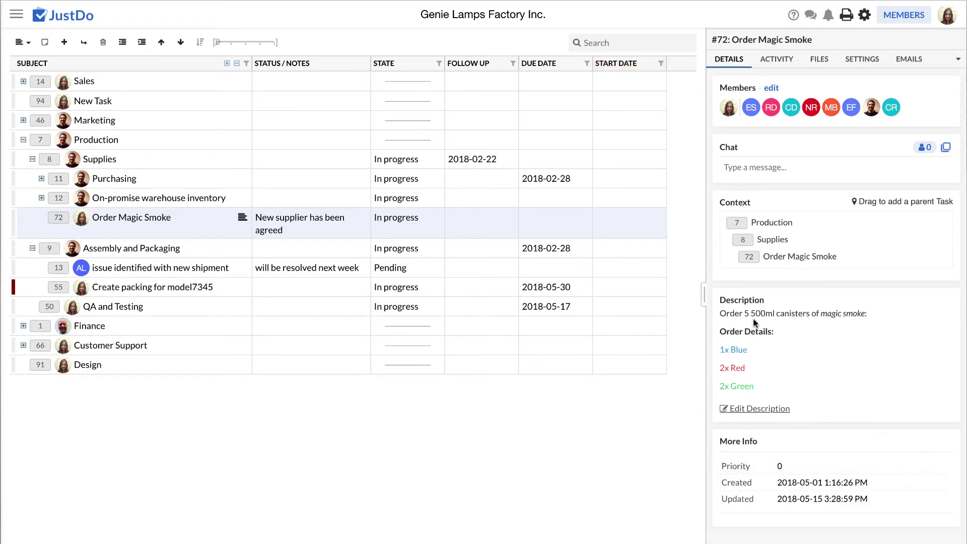
pyautogui.moveTo(632, 64); pyautogui.dragTo(497, 60)
pyautogui.rightClick(504, 63)
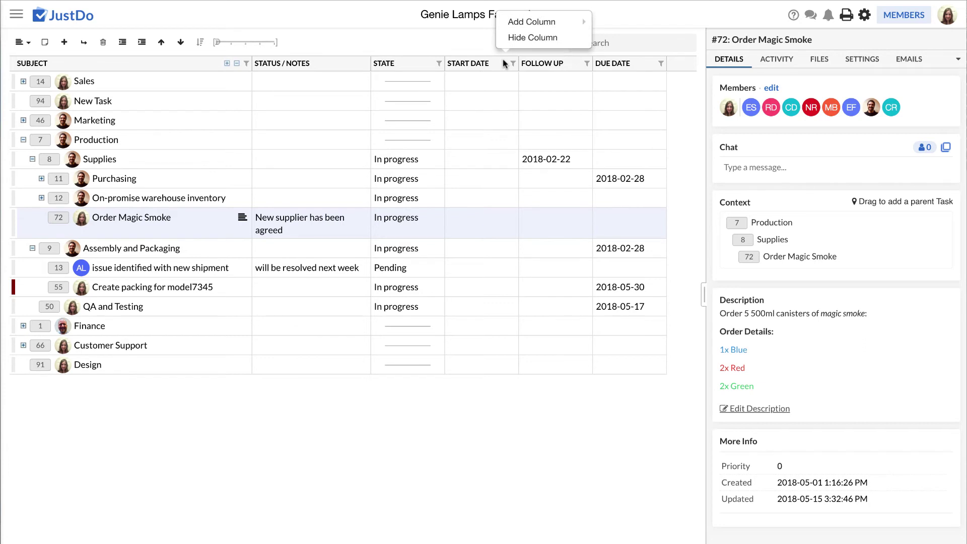
pyautogui.click(516, 37)
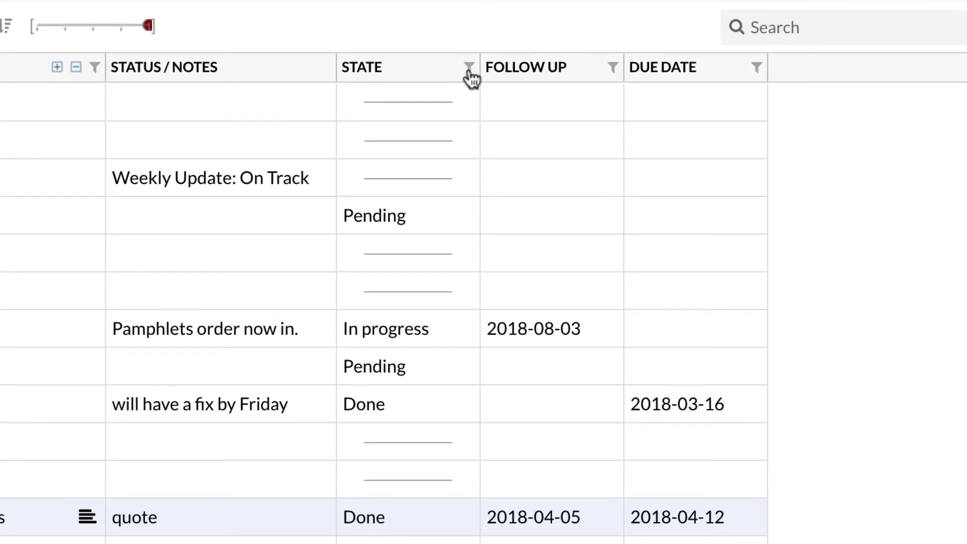
# Check Pending, In progress, Won't do, On hold and Duplicate in the State filter
pyautogui.click(469, 68)
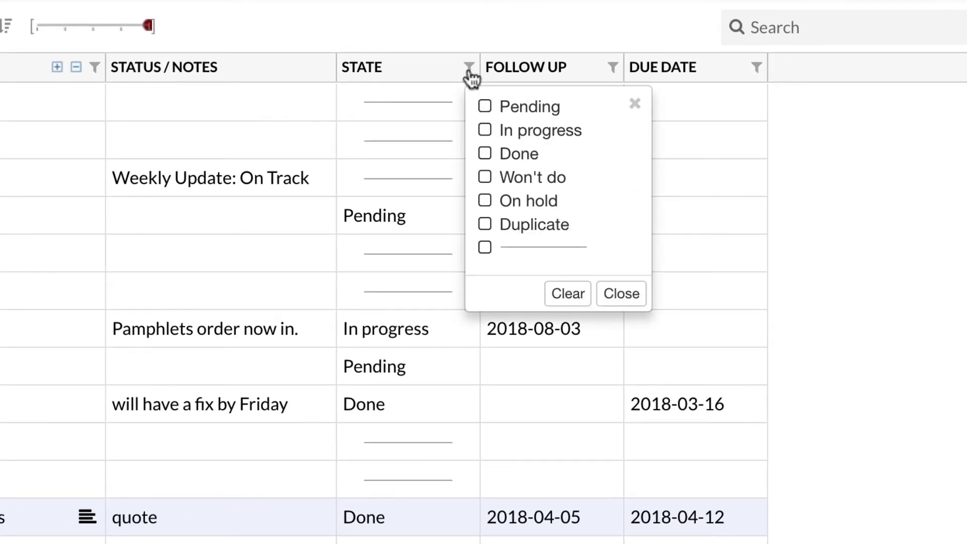
pyautogui.click(485, 107)
pyautogui.click(484, 130)
pyautogui.click(484, 177)
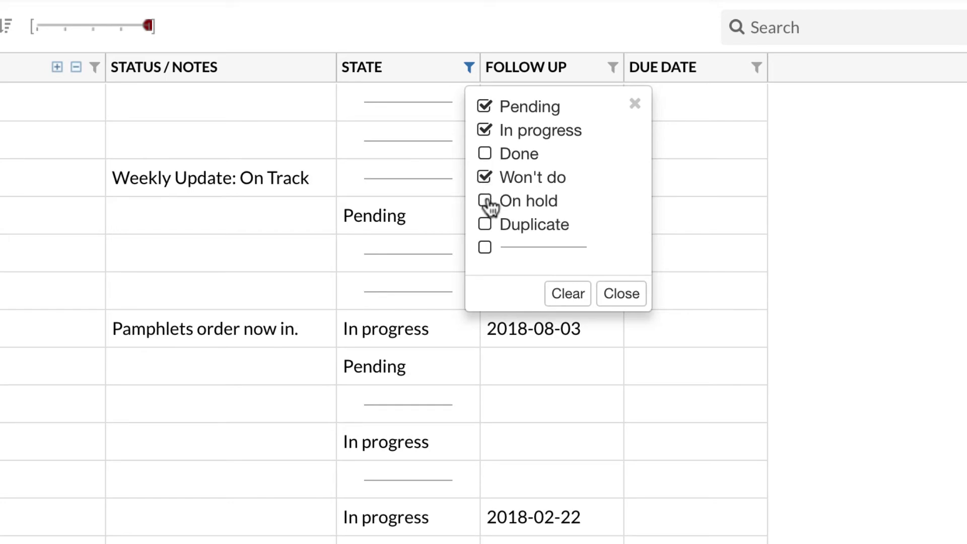
pyautogui.click(484, 200)
pyautogui.click(484, 224)
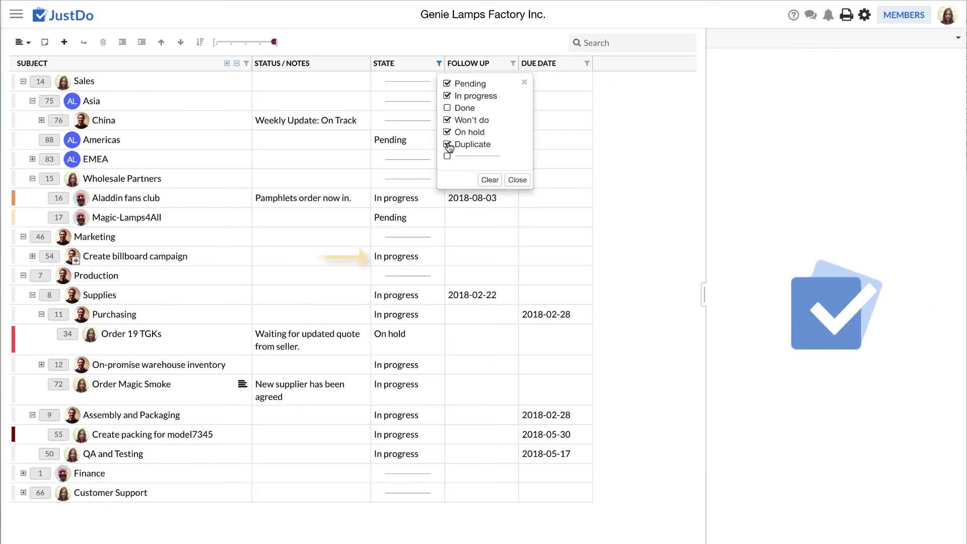
pyautogui.click(516, 179)
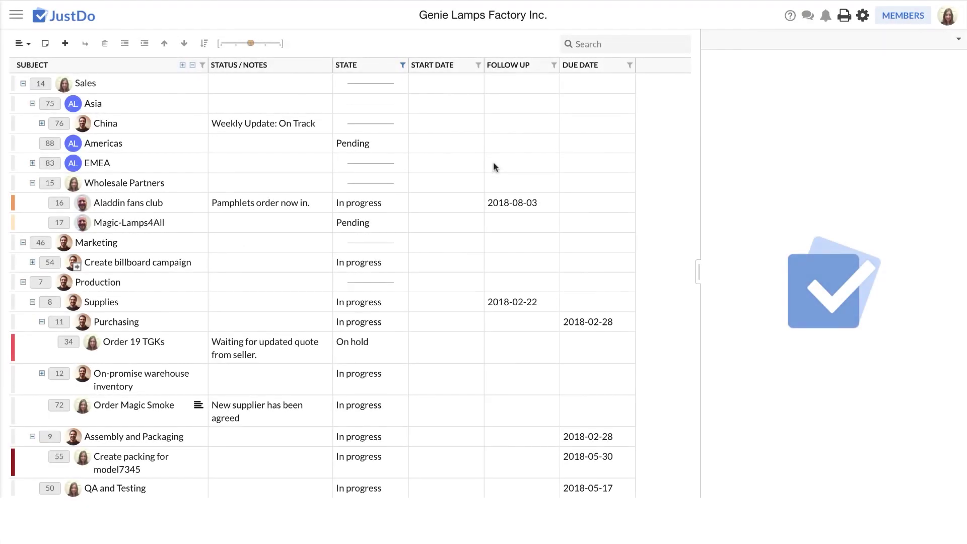
# Narrow the State filter to In progress only by unchecking the other states
pyautogui.click(401, 67)
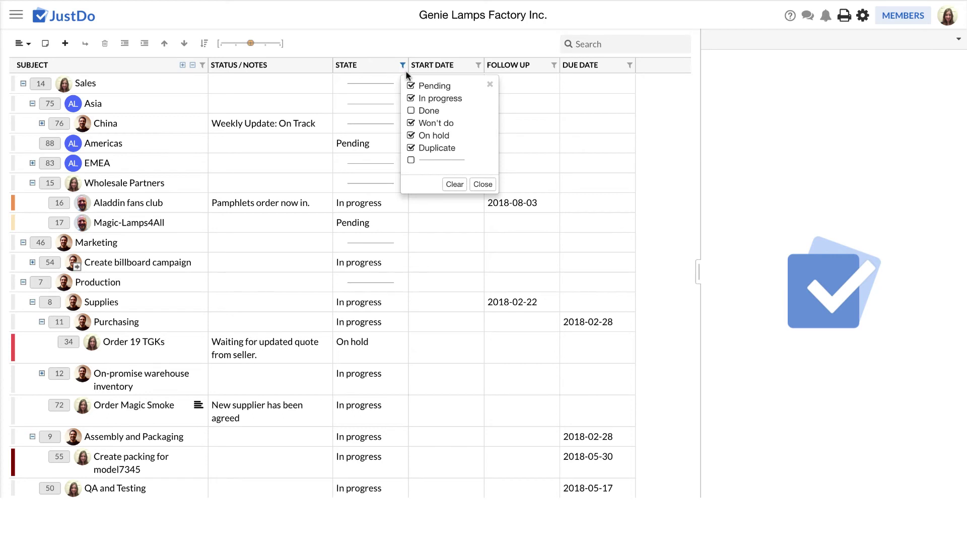
pyautogui.click(411, 85)
pyautogui.click(412, 123)
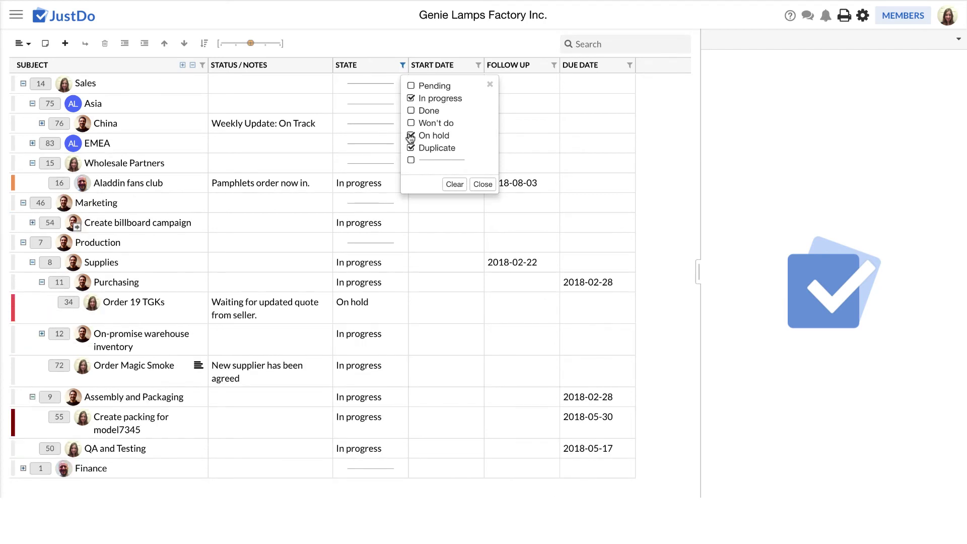
pyautogui.click(411, 135)
pyautogui.click(411, 147)
pyautogui.click(483, 184)
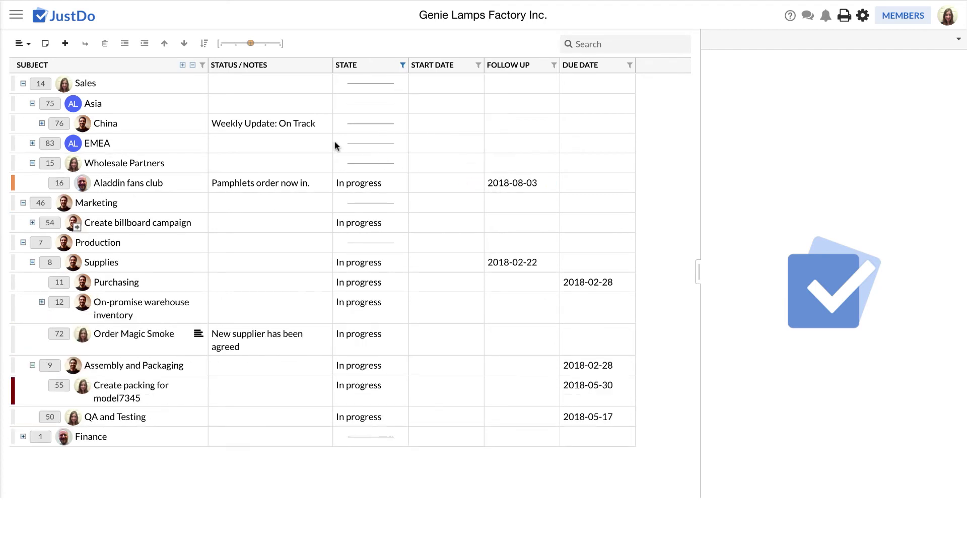
# Filter the task list to tasks owned by one team member
pyautogui.click(203, 66)
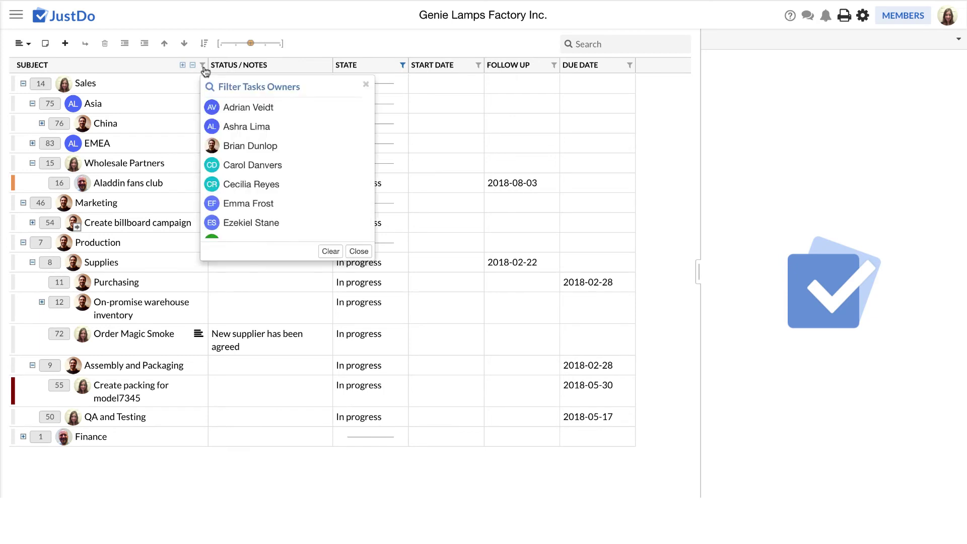
pyautogui.click(275, 151)
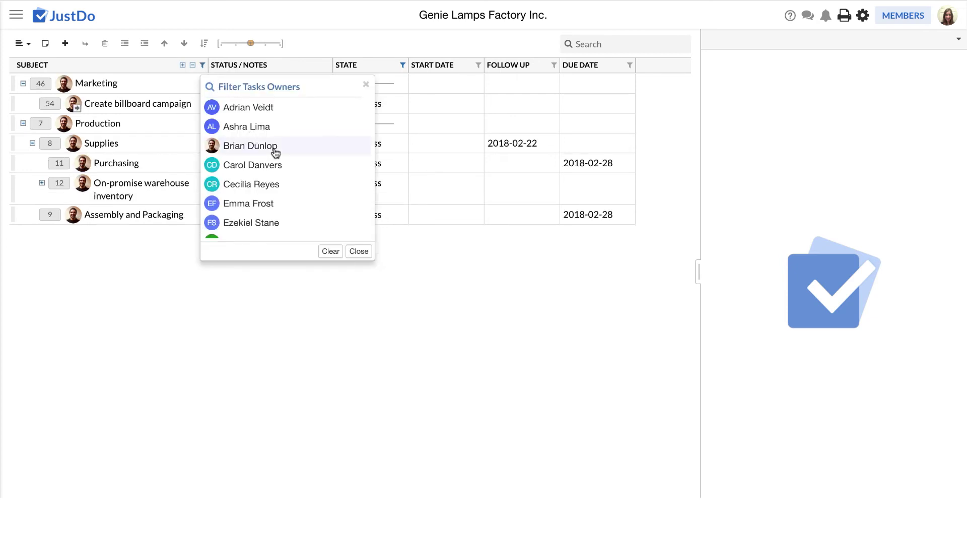
pyautogui.click(359, 251)
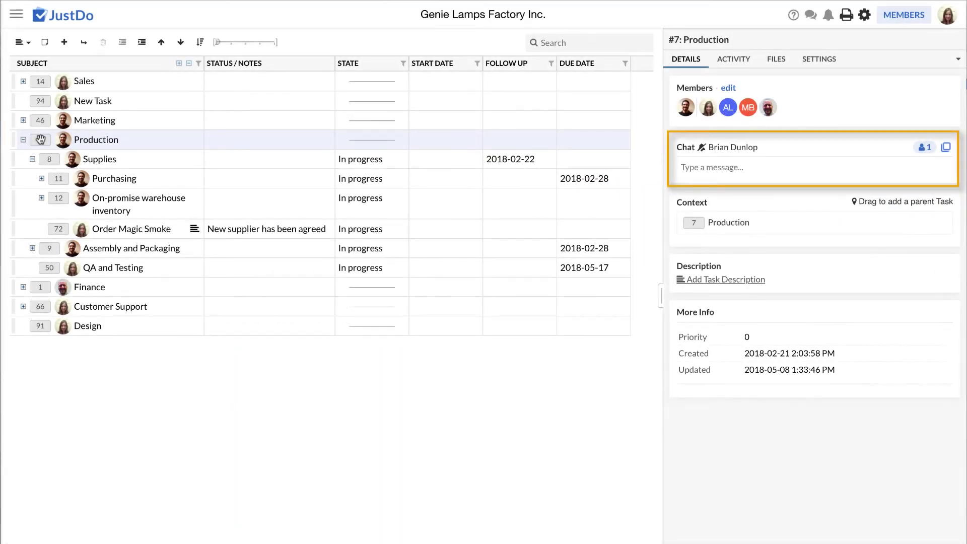
# Subscribe a teammate to the Order Magic Smoke task chat and save
pyautogui.click(55, 228)
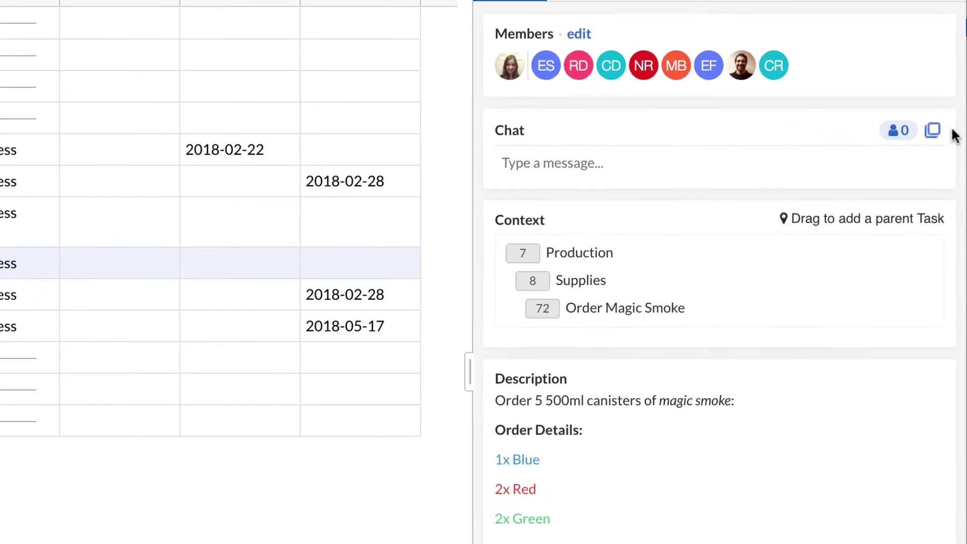
pyautogui.click(903, 132)
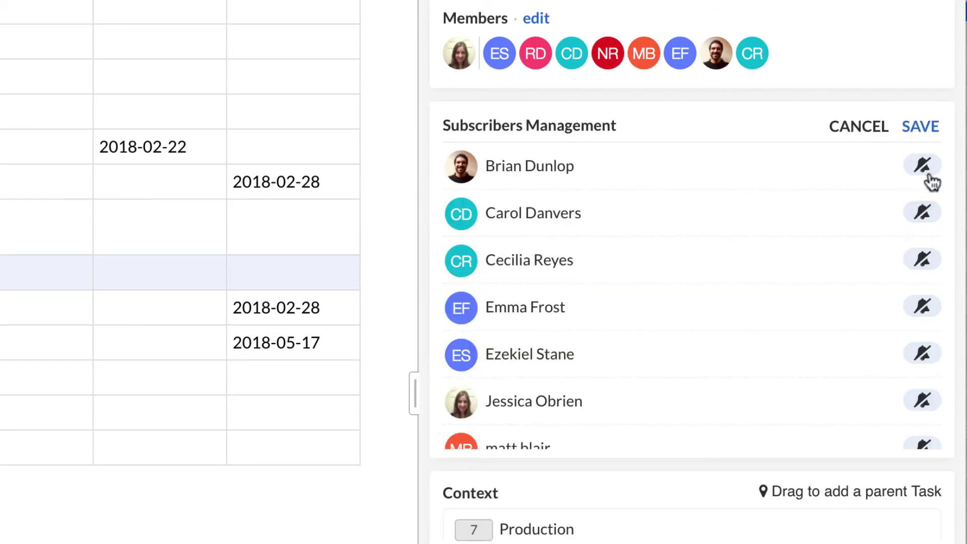
pyautogui.click(928, 172)
pyautogui.click(931, 132)
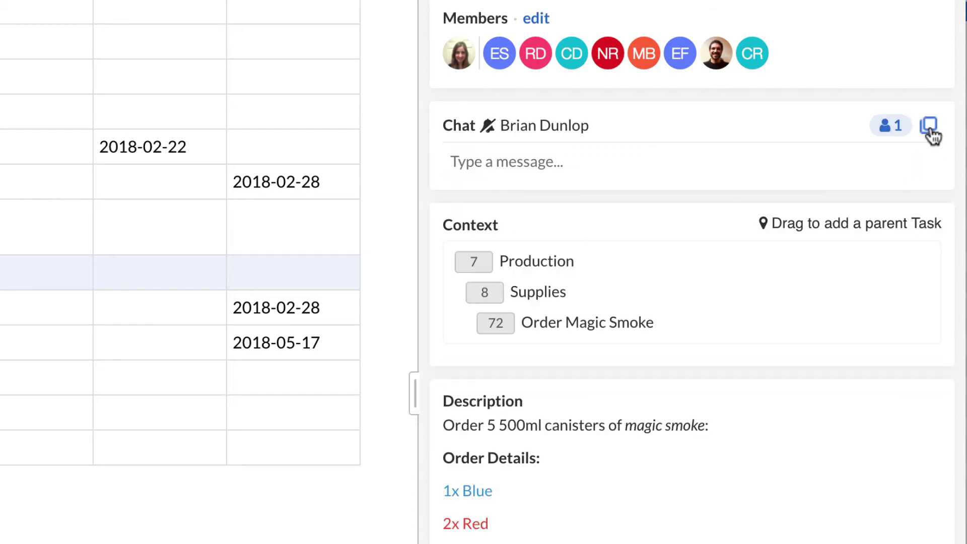
# Post a chat message confirming 2x Green 500ml canisters, then reply 'Great, thanks'
pyautogui.click(784, 155)
pyautogui.write('Hi Brian')
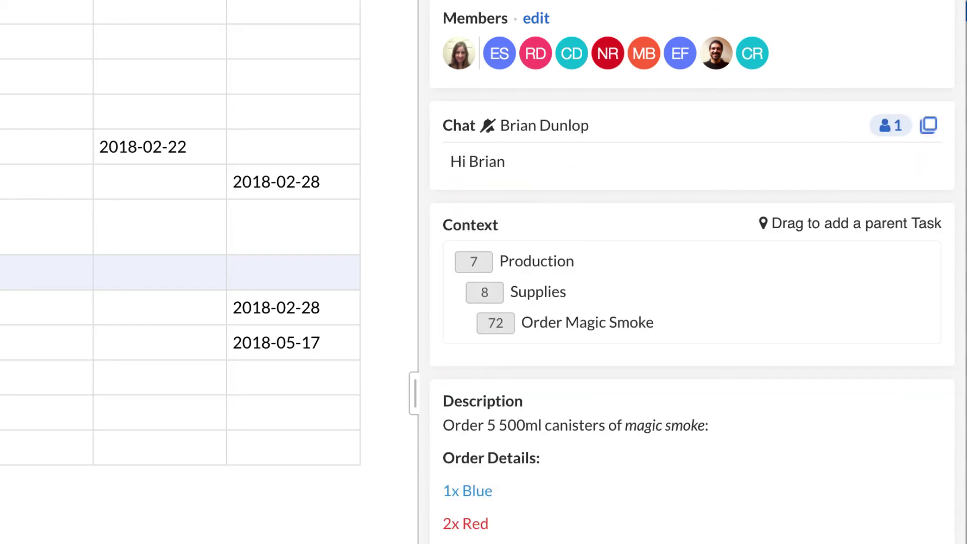
pyautogui.write(', I just wanted to confirm that')
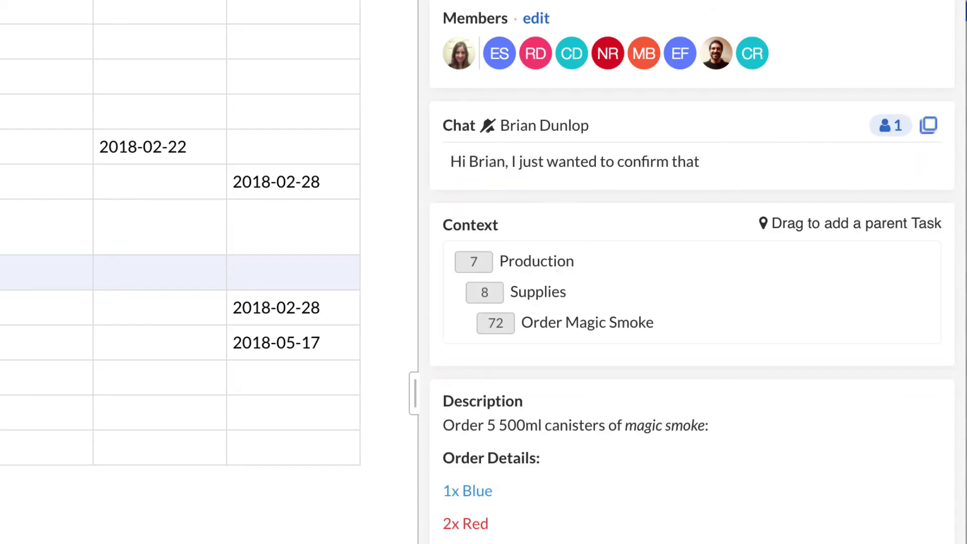
pyautogui.write(' its 2x Green 500ml canisters we need and not 3?')
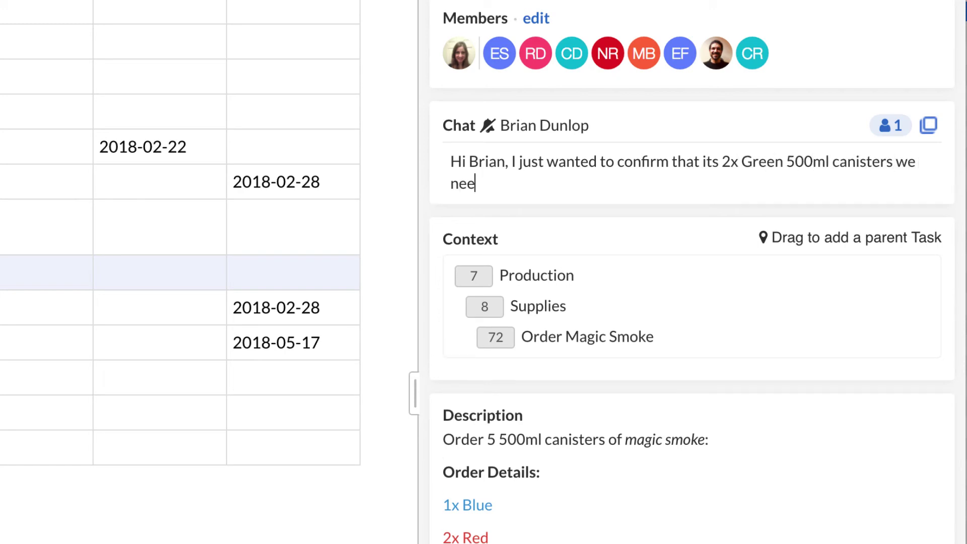
pyautogui.press('Return')
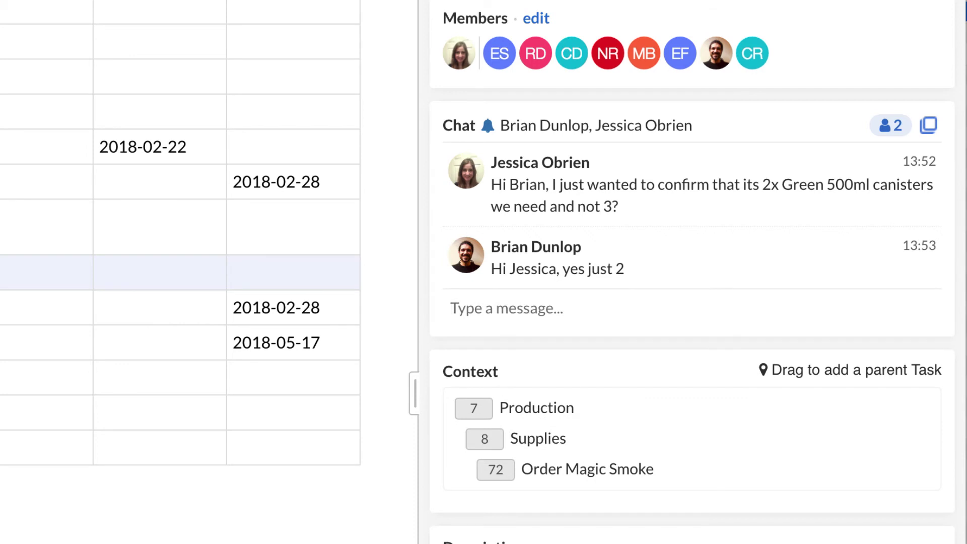
pyautogui.write('Great, thanks')
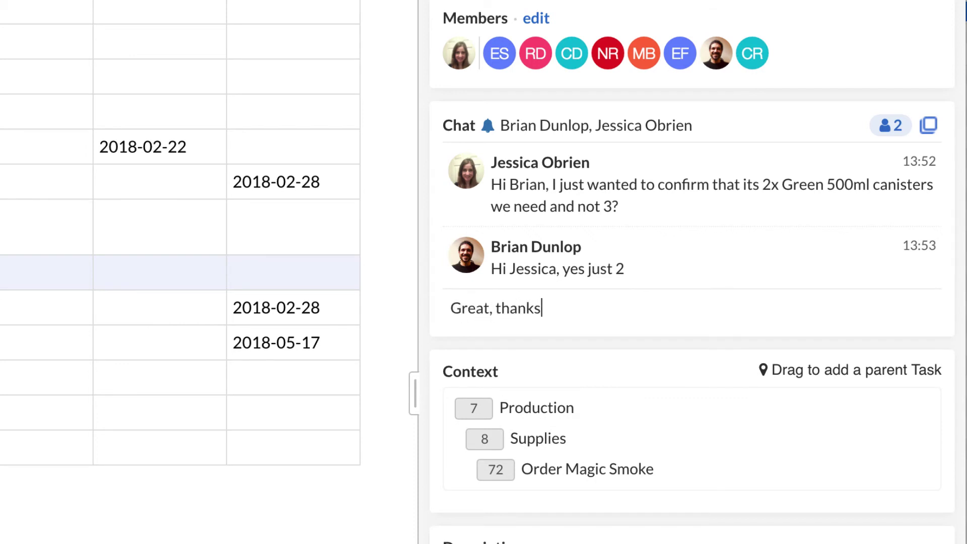
pyautogui.press('Return')
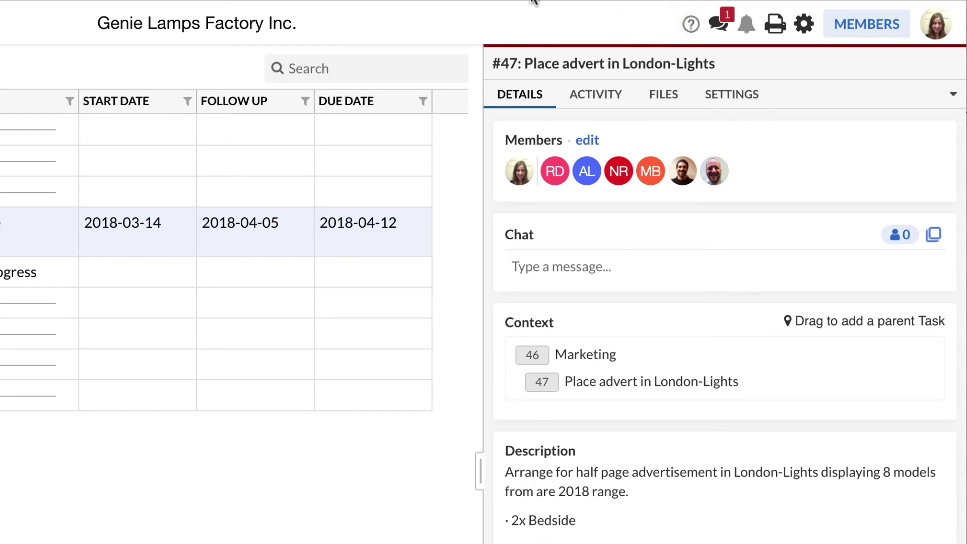
# Reply in the #72 chat 'I'll put the order in today' and 'It should be with us in 3 days'
pyautogui.click(721, 33)
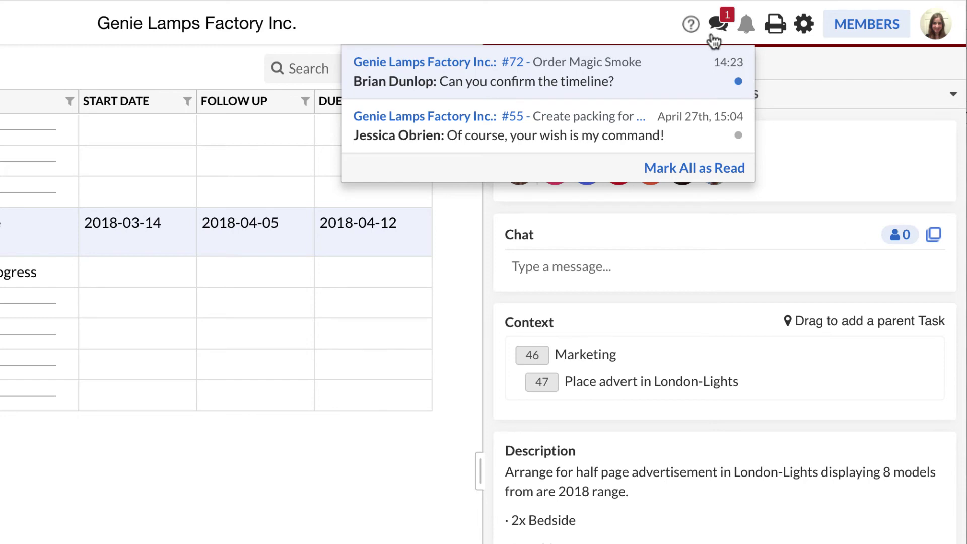
pyautogui.click(592, 80)
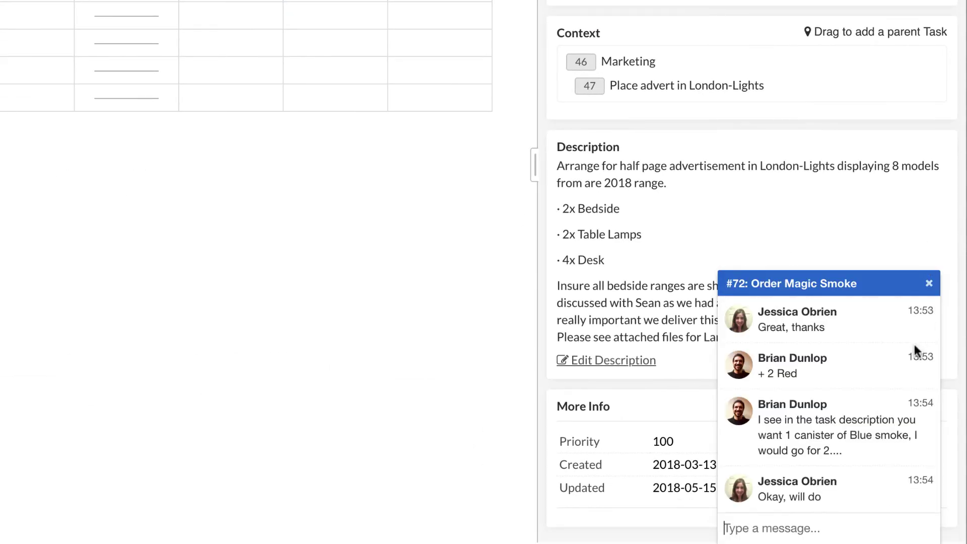
pyautogui.scroll(-3, 914, 344)
pyautogui.click(882, 529)
pyautogui.write("I'll put the order in today")
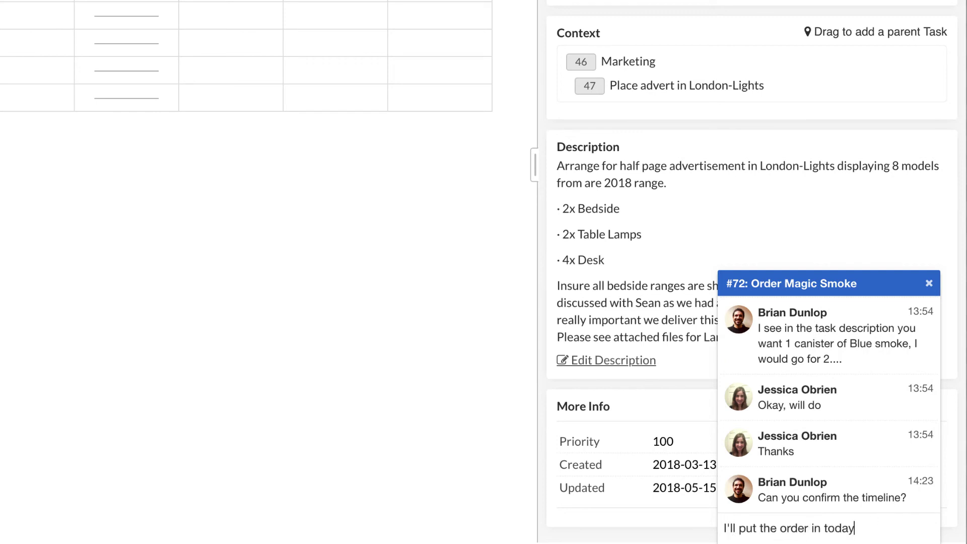
pyautogui.press('Return')
pyautogui.write('It')
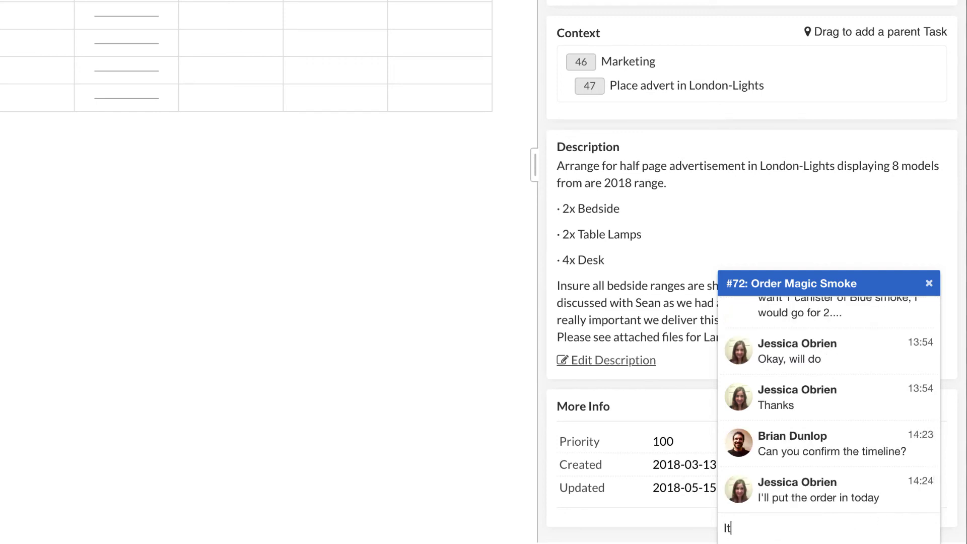
pyautogui.write(' should be with us in 3 days')
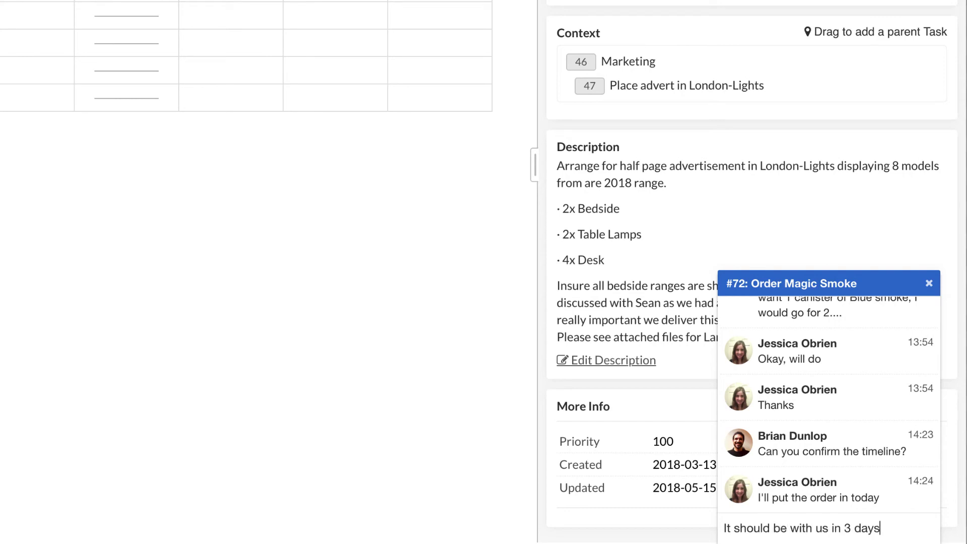
pyautogui.press('Return')
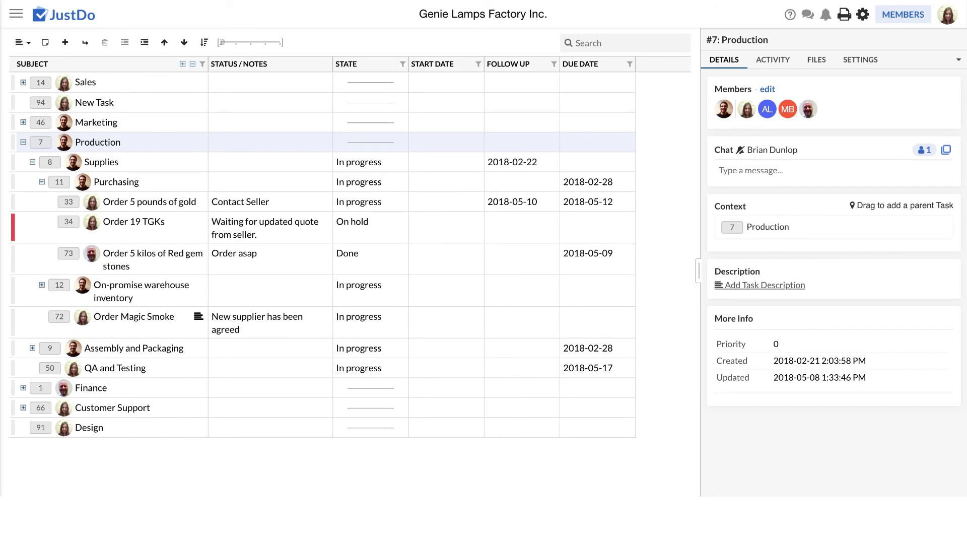
# Upload 5kg_Gold.jpg to task #33 through its Files tab
pyautogui.click(70, 202)
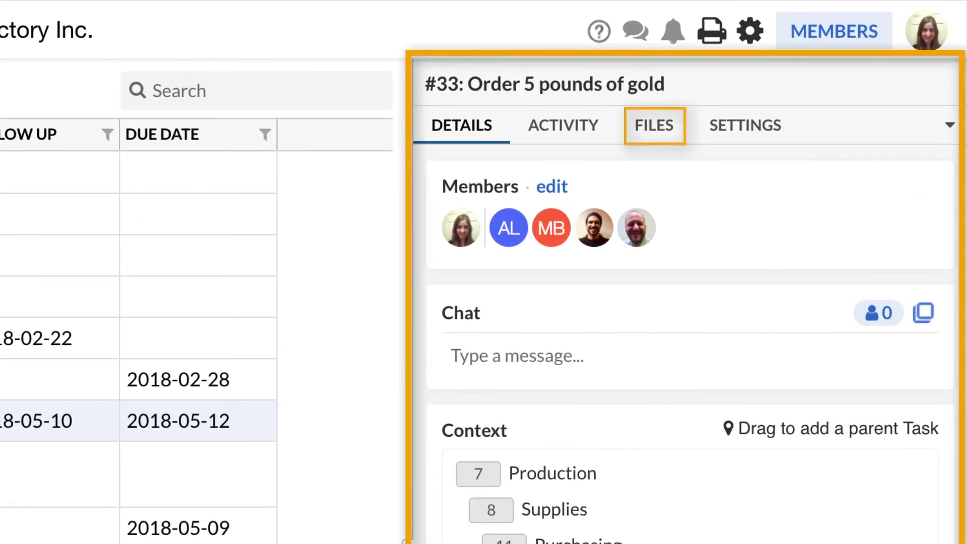
pyautogui.click(661, 135)
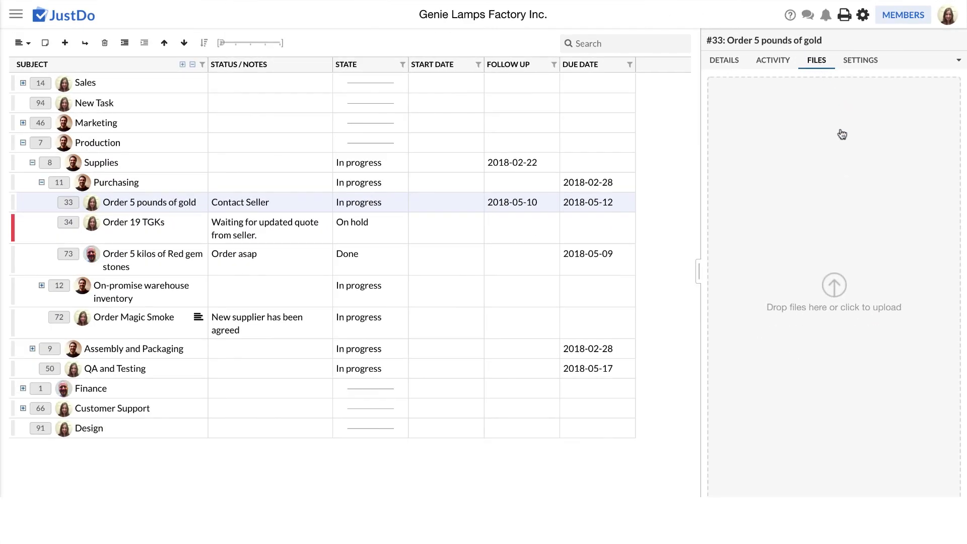
pyautogui.click(837, 281)
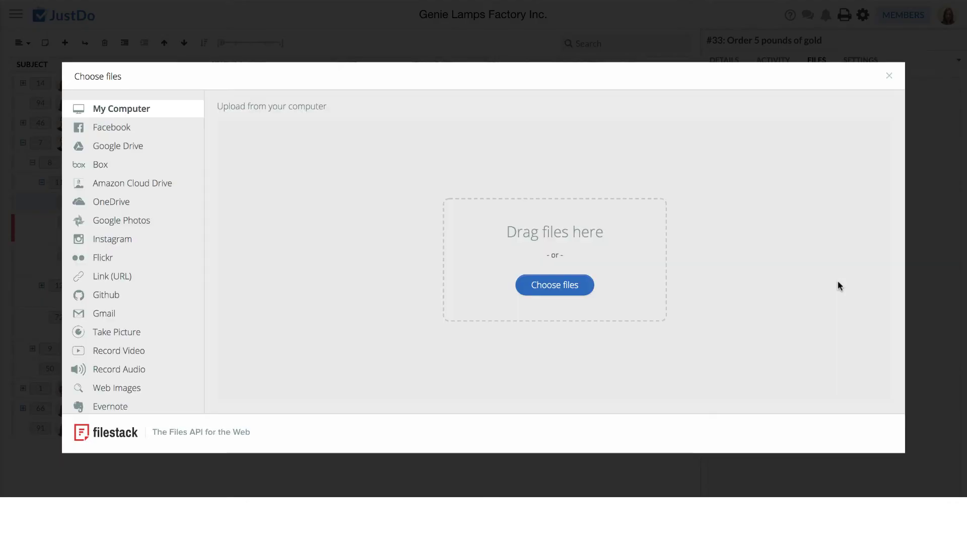
pyautogui.moveTo(965, 234); pyautogui.dragTo(557, 249)
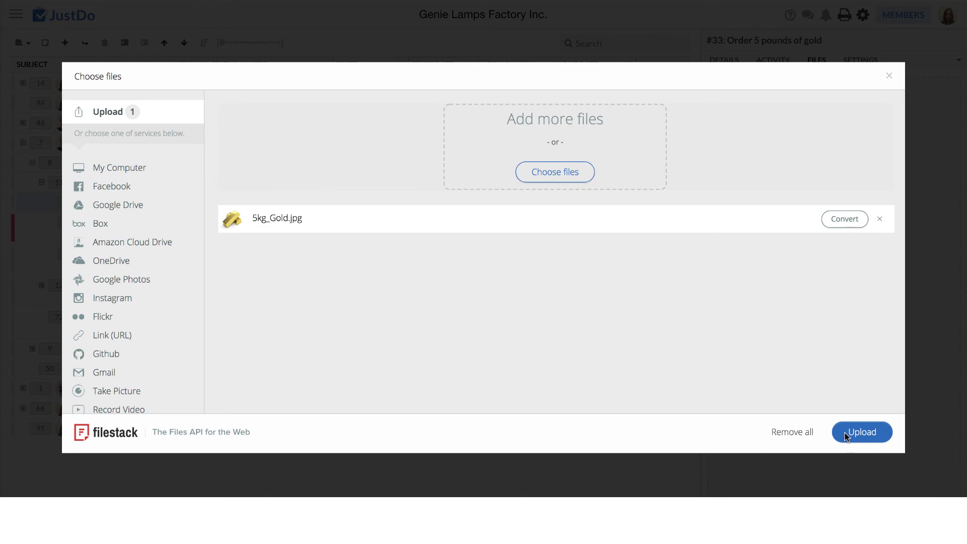
pyautogui.click(846, 436)
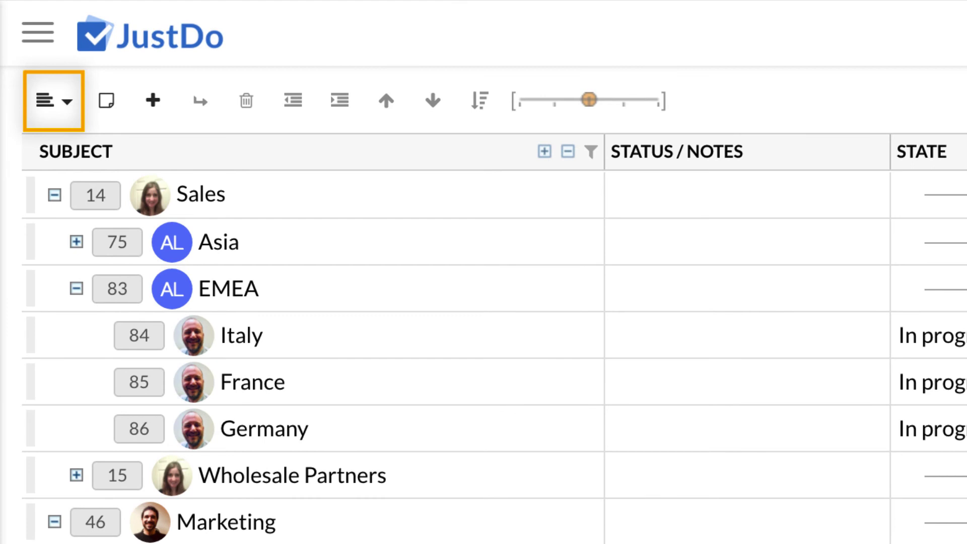
# Switch to My Due List and raise the FR task's priority to 85
pyautogui.click(68, 103)
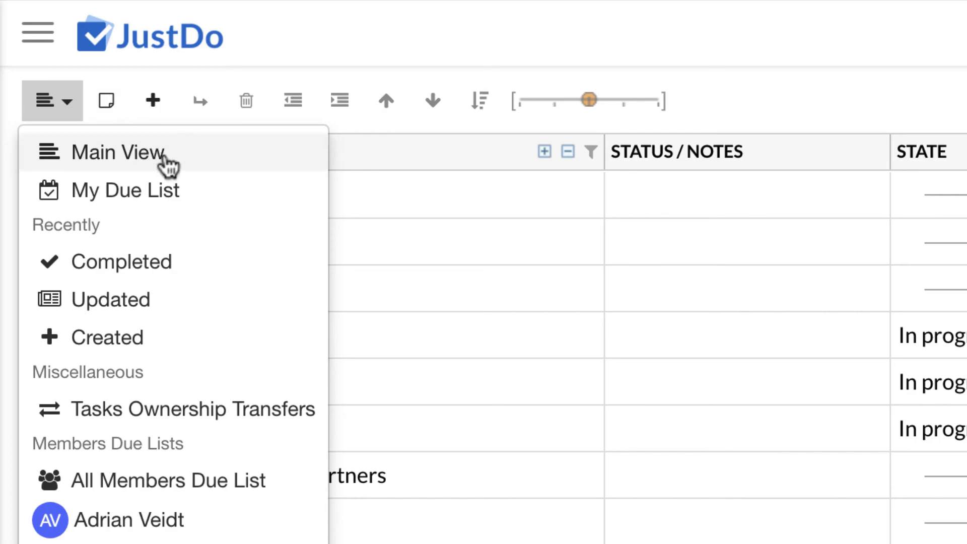
pyautogui.click(204, 201)
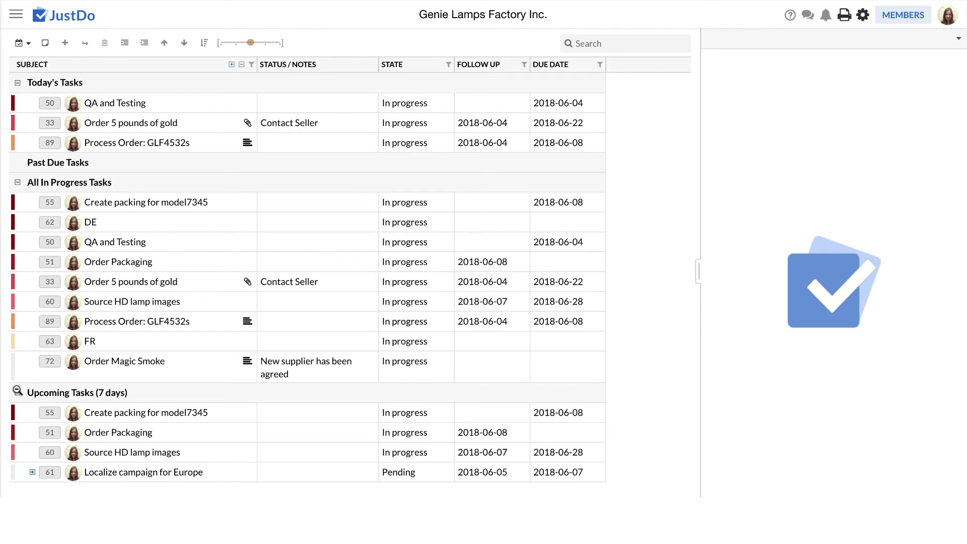
pyautogui.click(50, 342)
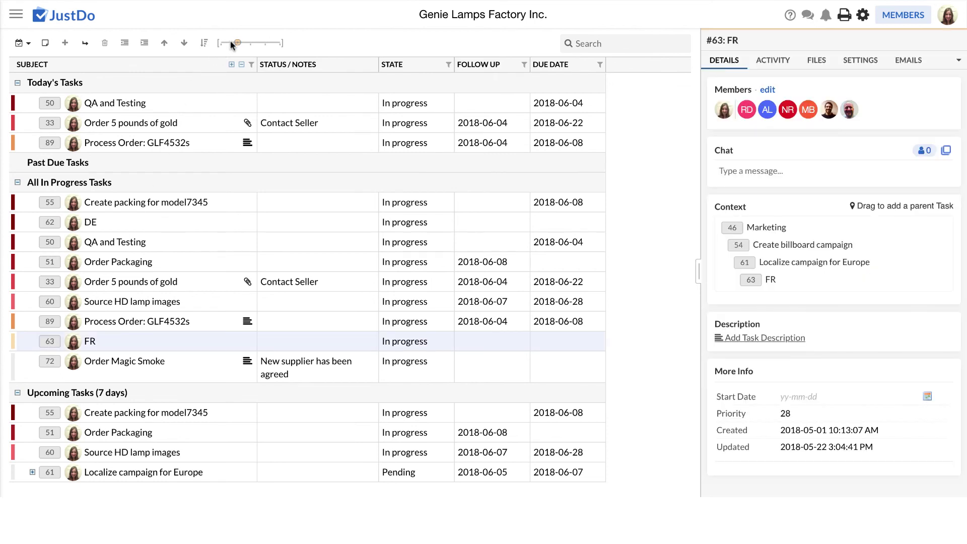
pyautogui.moveTo(239, 43); pyautogui.dragTo(271, 43)
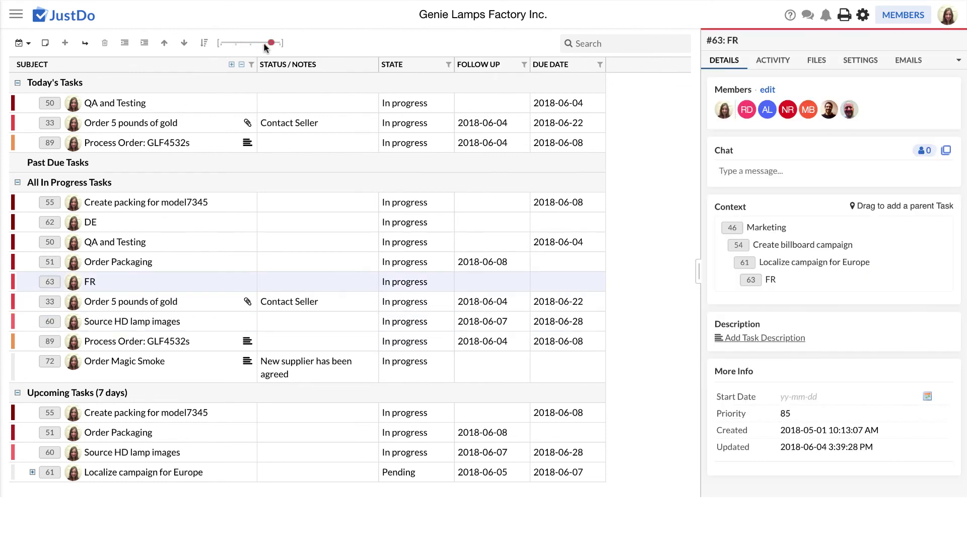
# Lower QA and Testing's priority to 49
pyautogui.click(52, 242)
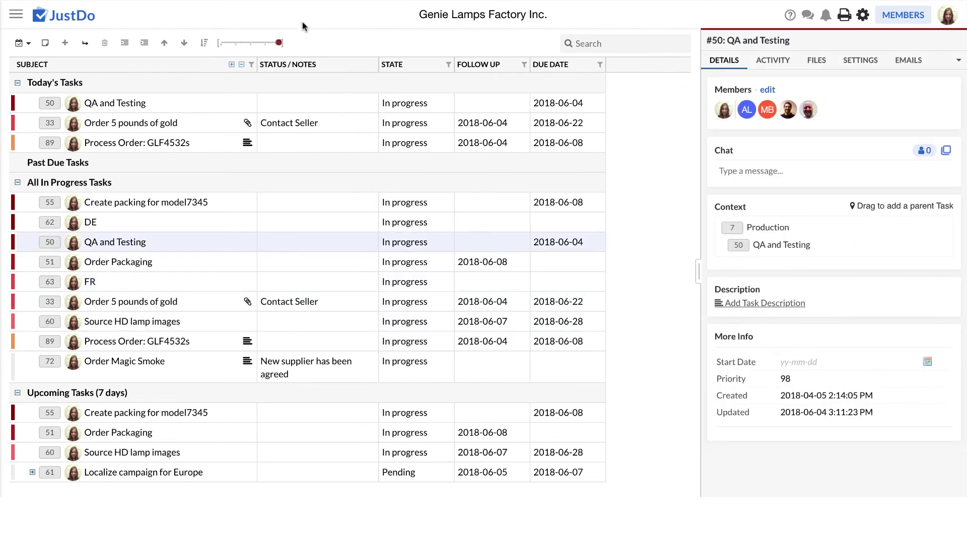
pyautogui.click(271, 43)
pyautogui.moveTo(269, 45); pyautogui.dragTo(249, 43)
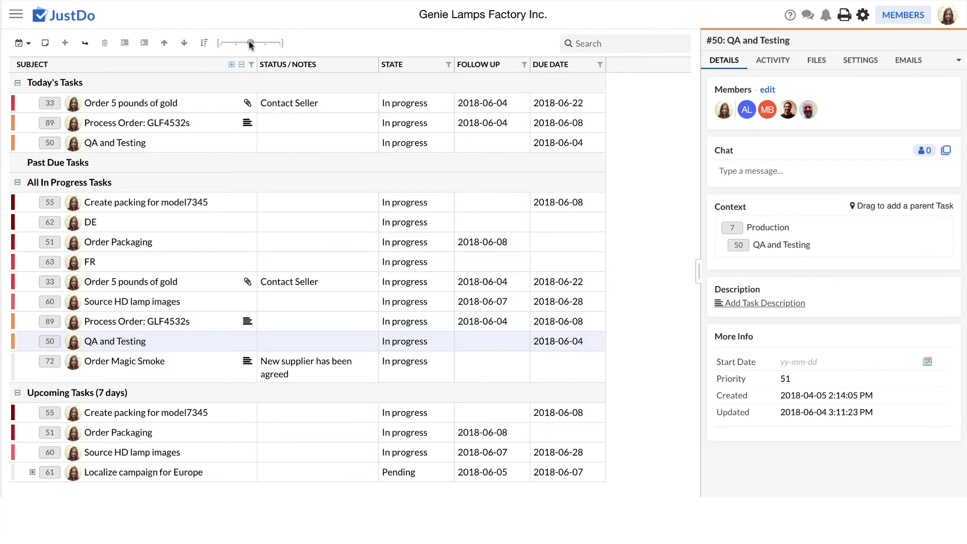
pyautogui.click(53, 203)
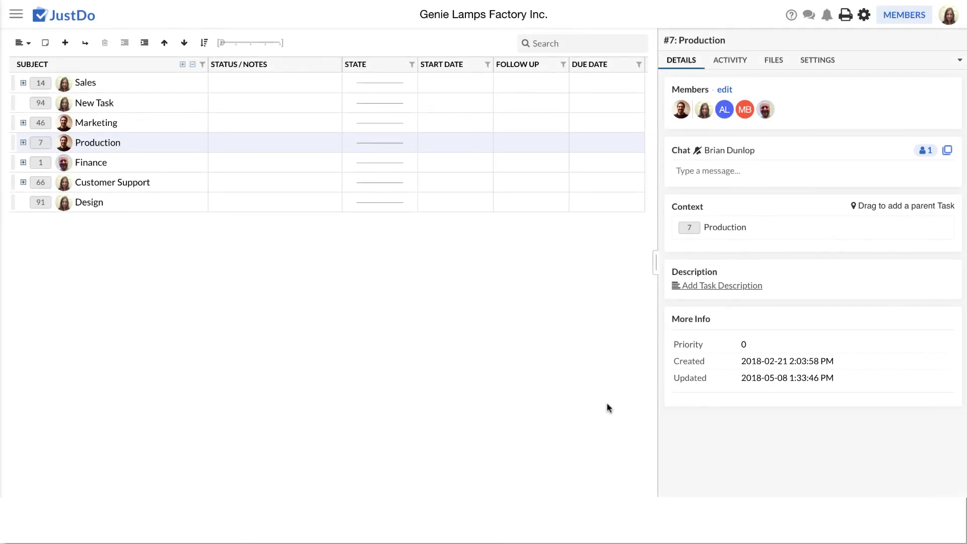
# Enable daily e-mail updates for this JustDo and chat e-mail notifications in Account Preferences
pyautogui.click(864, 18)
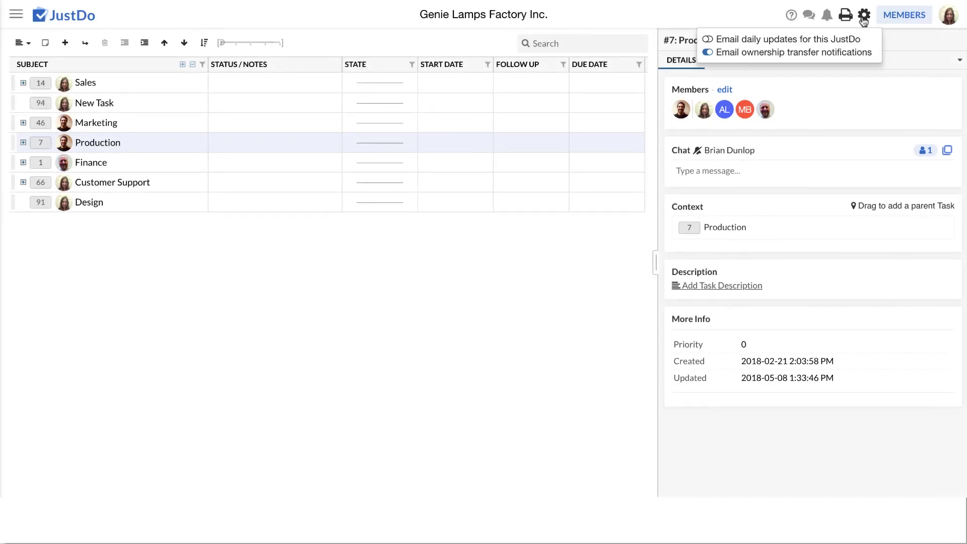
pyautogui.click(709, 40)
pyautogui.click(944, 19)
pyautogui.click(825, 75)
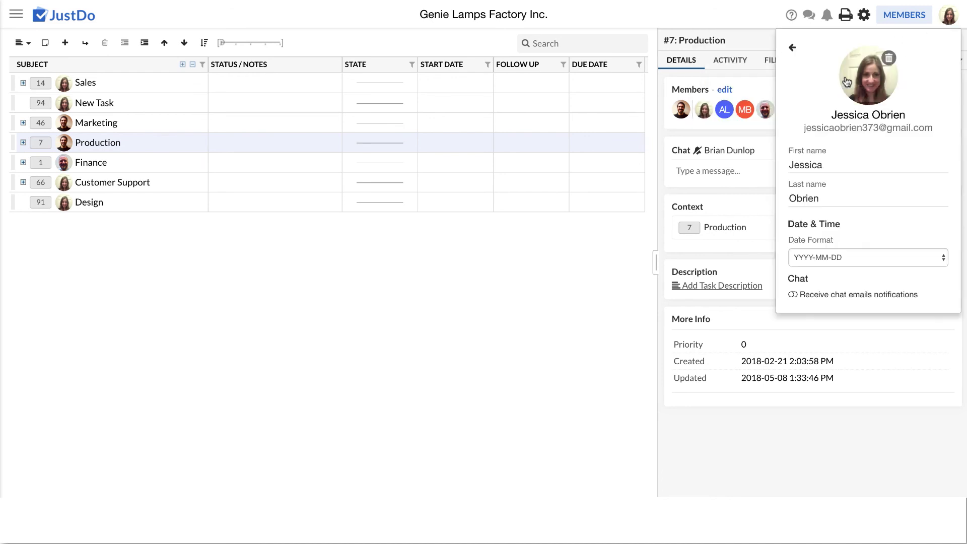
pyautogui.click(794, 296)
pyautogui.click(792, 47)
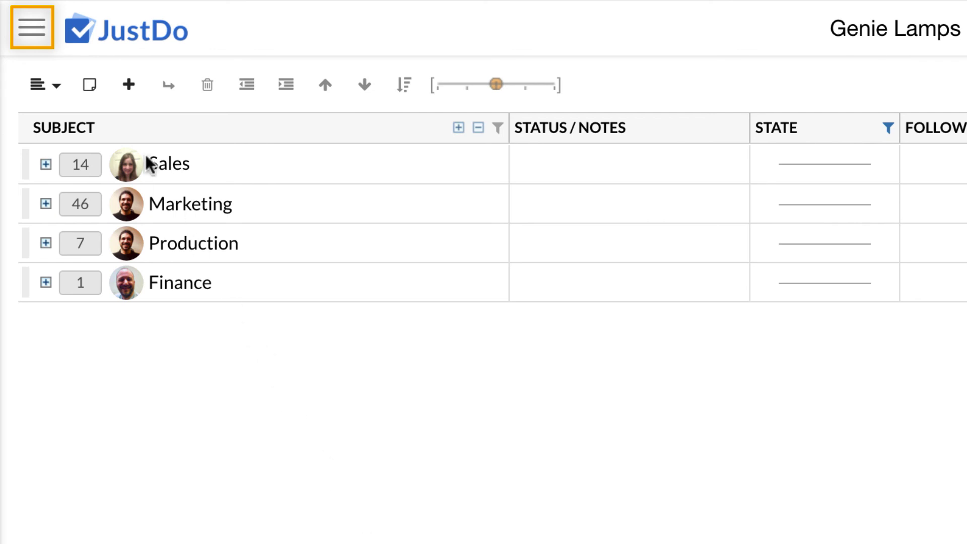
# Open the JustDos list from the hamburger menu and return to Genie Lamps Factory Inc
pyautogui.click(46, 47)
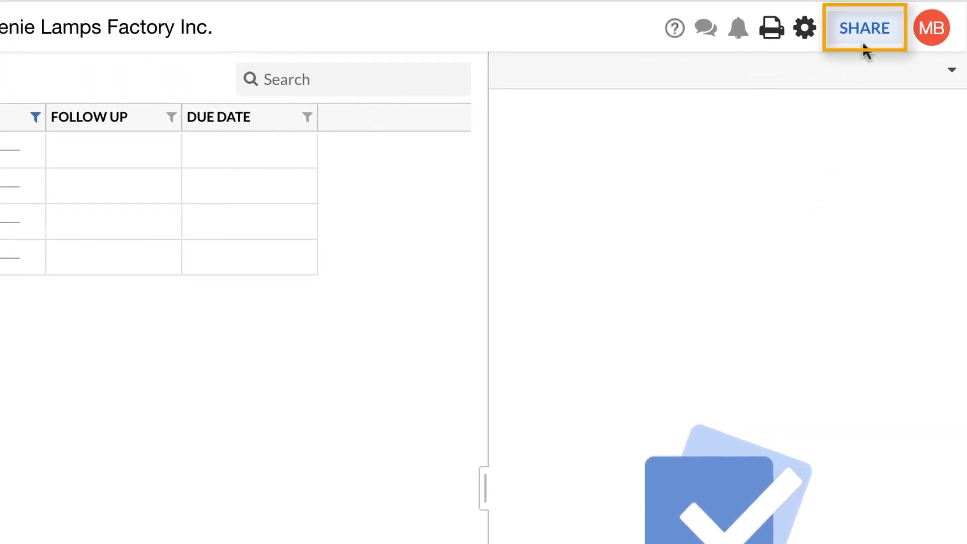
# Invite a new member via SHARE, entering their e-mail address, first name and last name
pyautogui.click(864, 50)
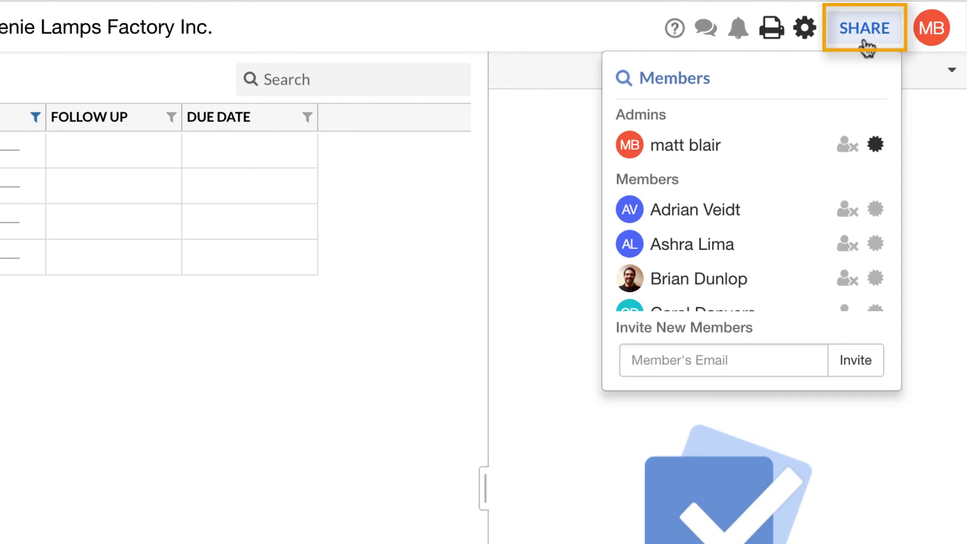
pyautogui.click(789, 355)
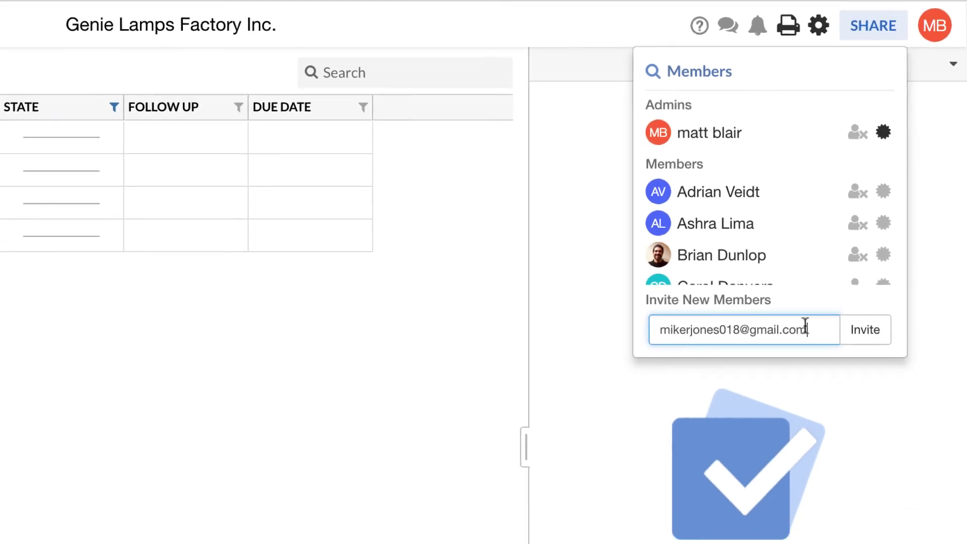
pyautogui.click(858, 333)
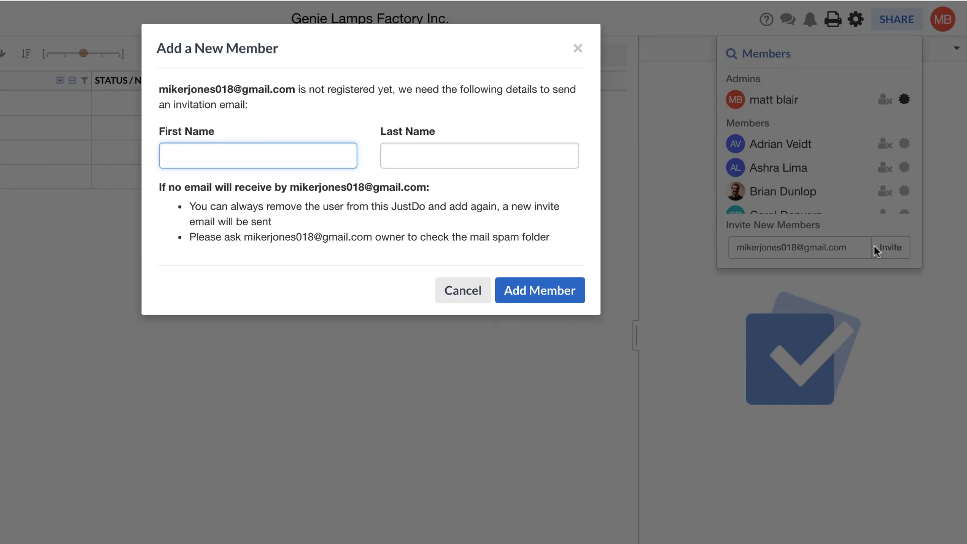
pyautogui.press('Tab')
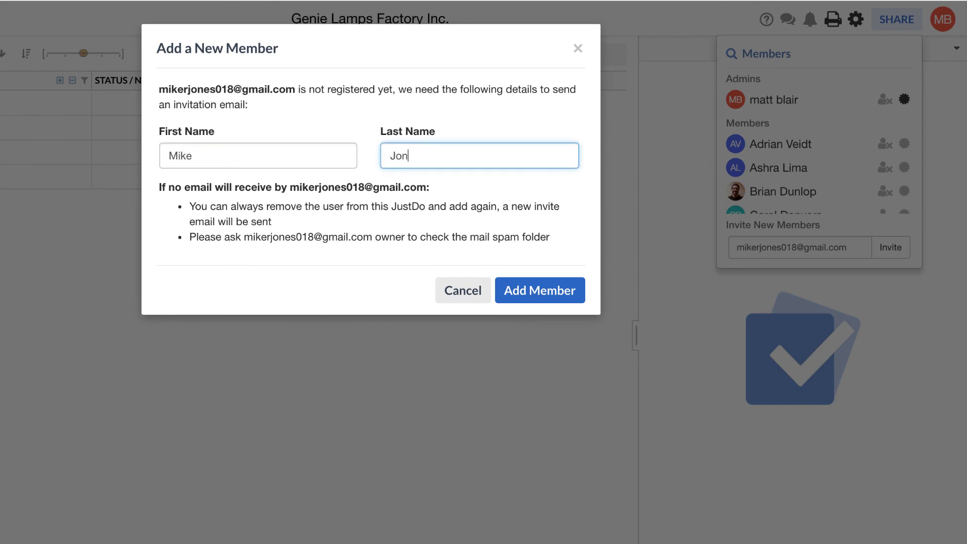
pyautogui.click(540, 290)
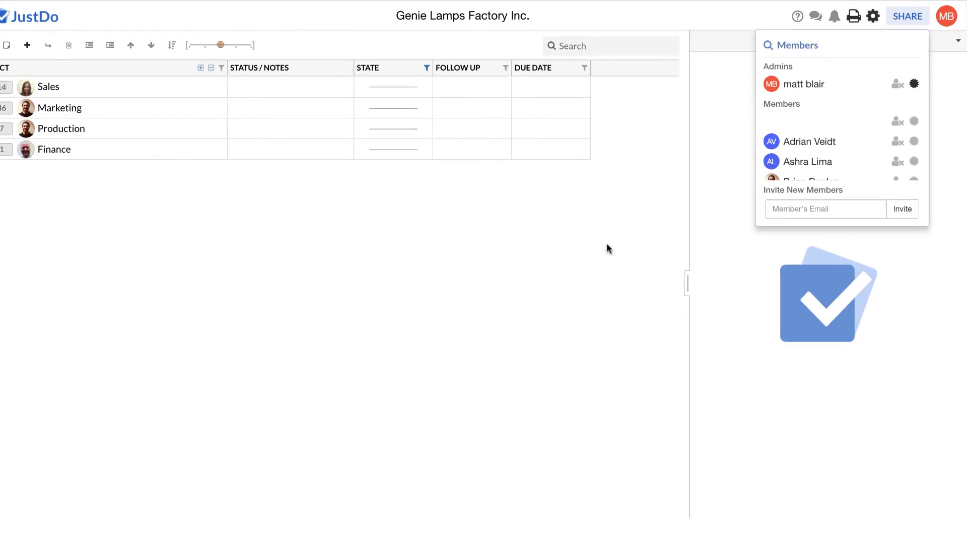
pyautogui.click(608, 247)
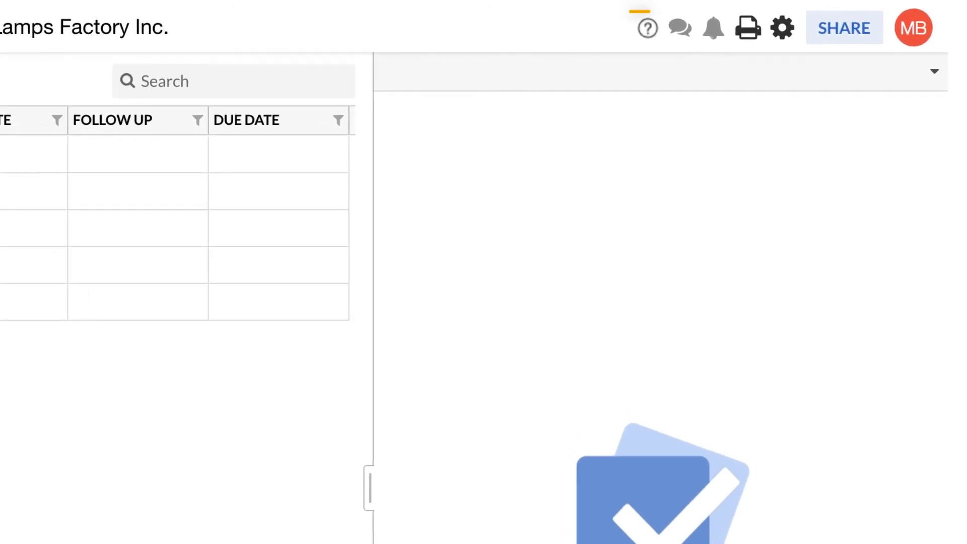
# Open the JustDo Support Center from the help menu to search for answers
pyautogui.click(647, 34)
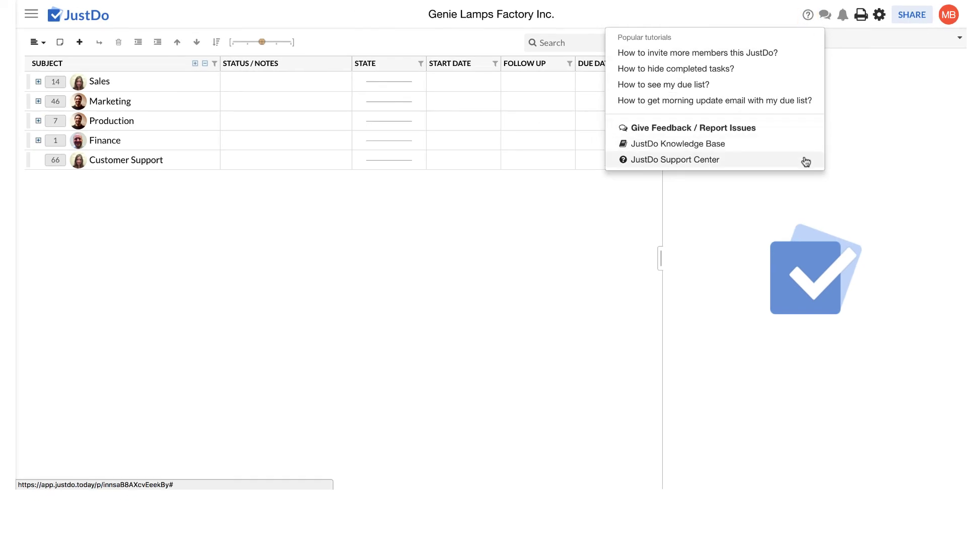
pyautogui.click(803, 161)
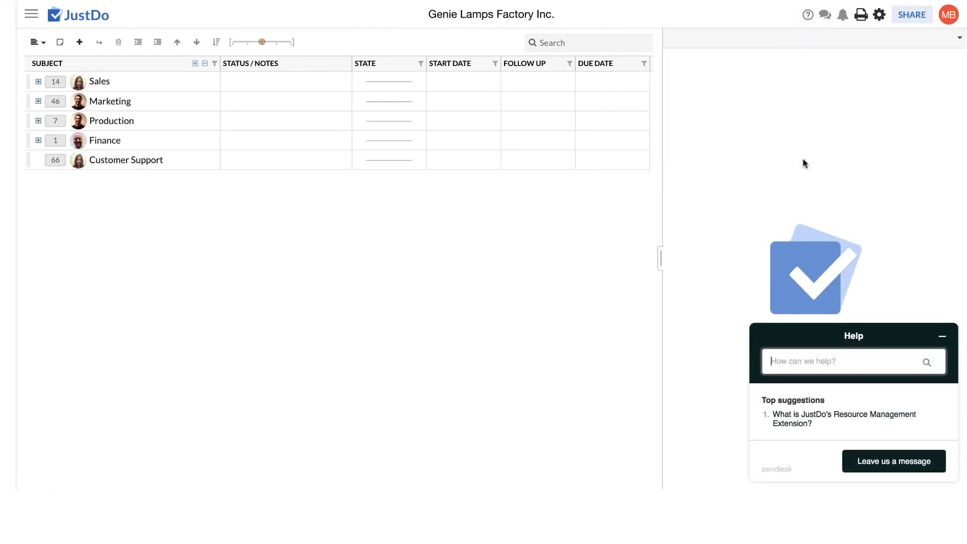